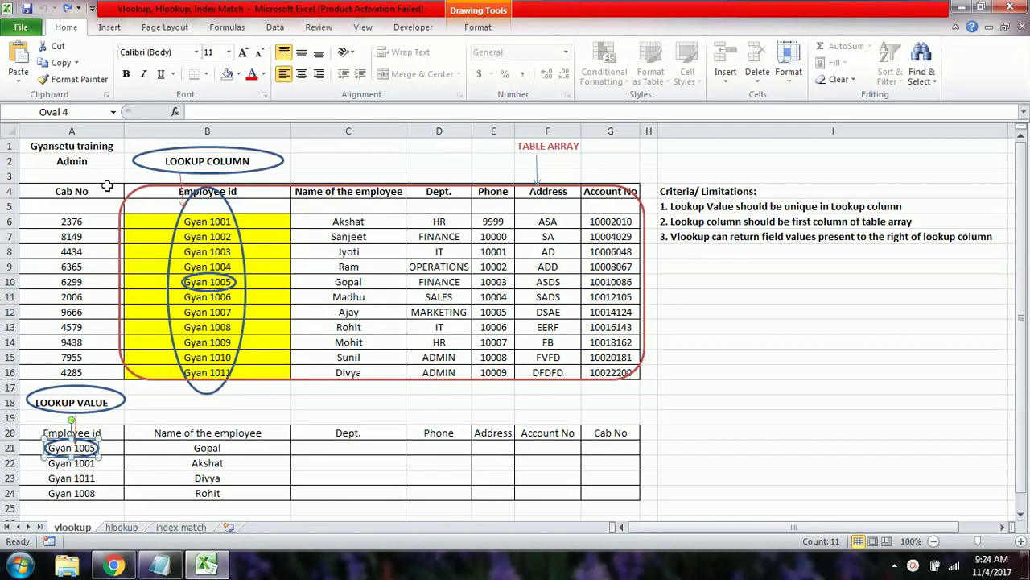
Examine the employee table in A4:G16 and the lookup column of employee IDs in B6:B16
mouse_move(103, 187)
mouse_down()
mouse_move(158, 238)
mouse_move(341, 327)
mouse_move(604, 372)
mouse_up()
key(F4)
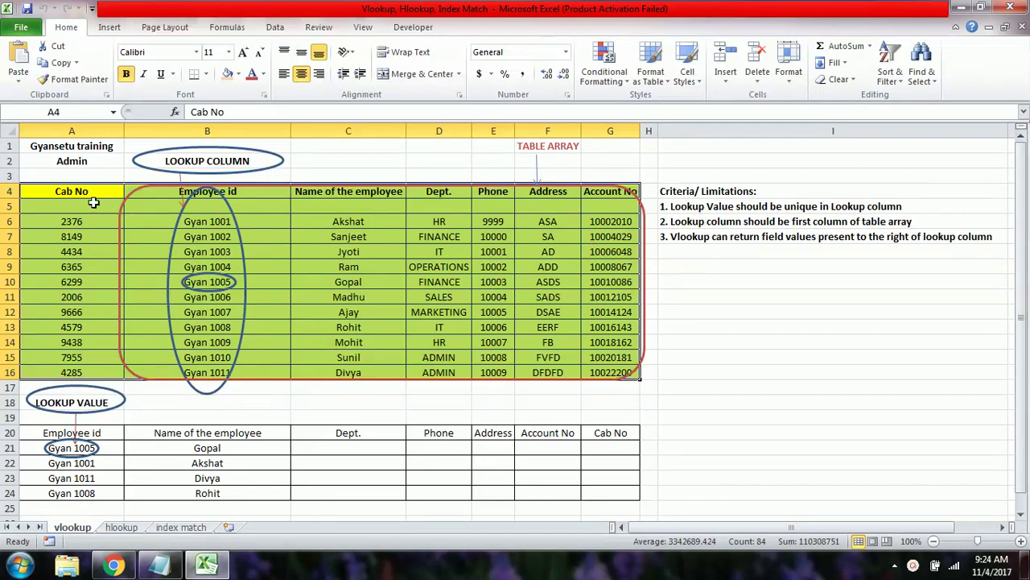
click(165, 282)
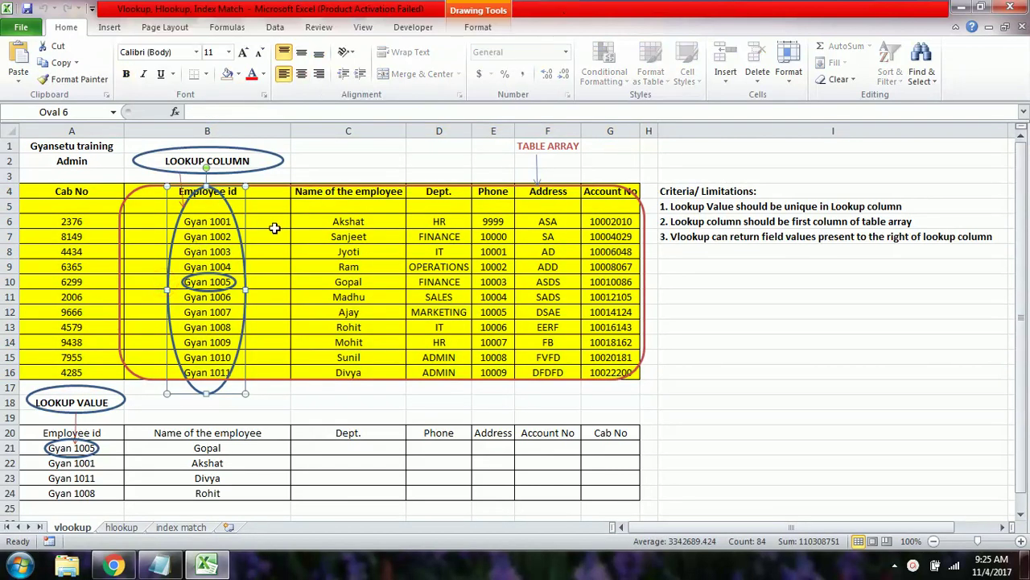
click(692, 345)
drag(276, 223, 286, 374)
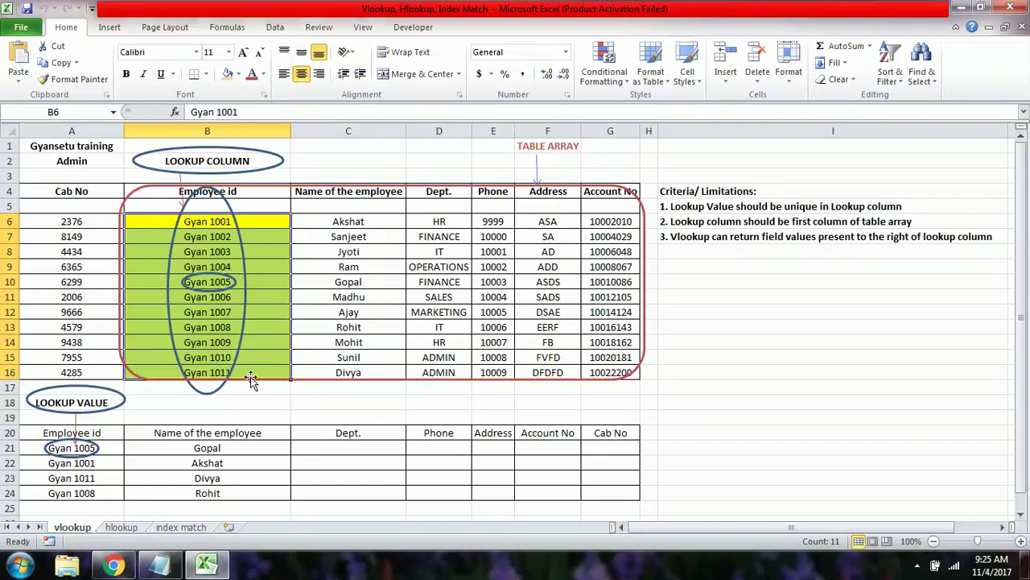
click(694, 371)
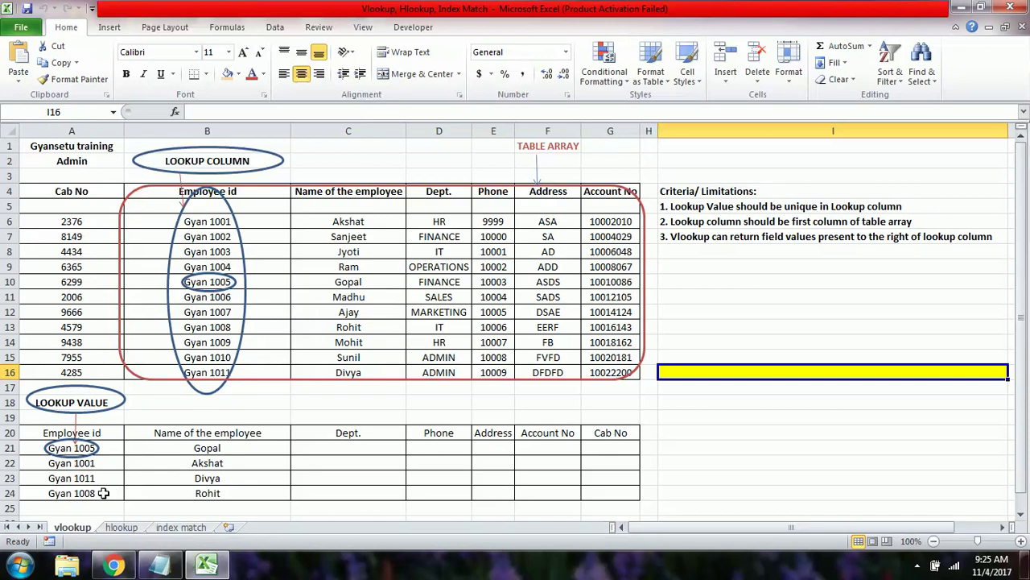
Clear the existing VLOOKUP formulas from the employee name cells B21:B24
drag(144, 447, 161, 492)
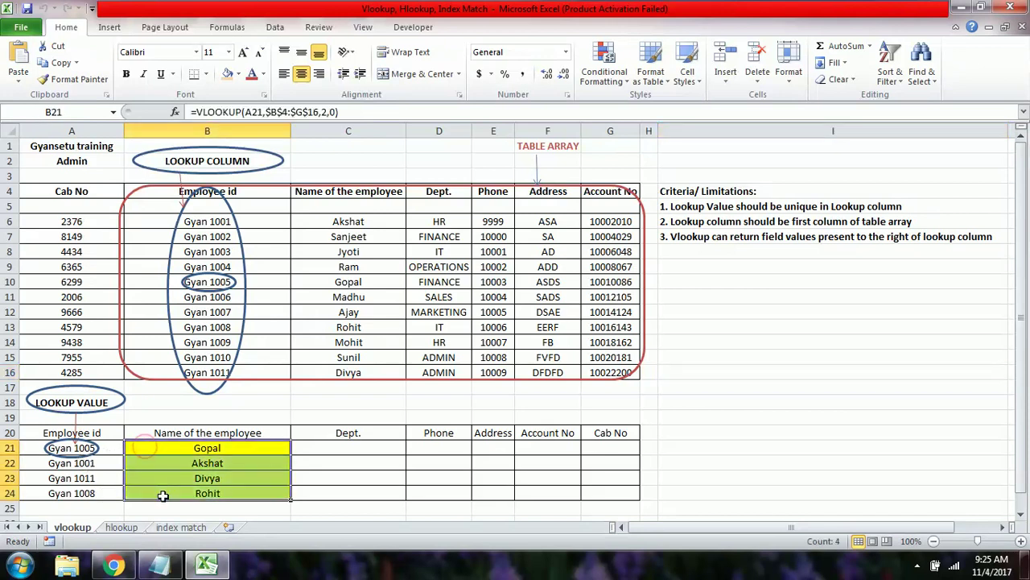
key(Delete)
Examine the record in row 10 that matches the ID in A21, and the lookup value, lookup column and table array areas
click(104, 448)
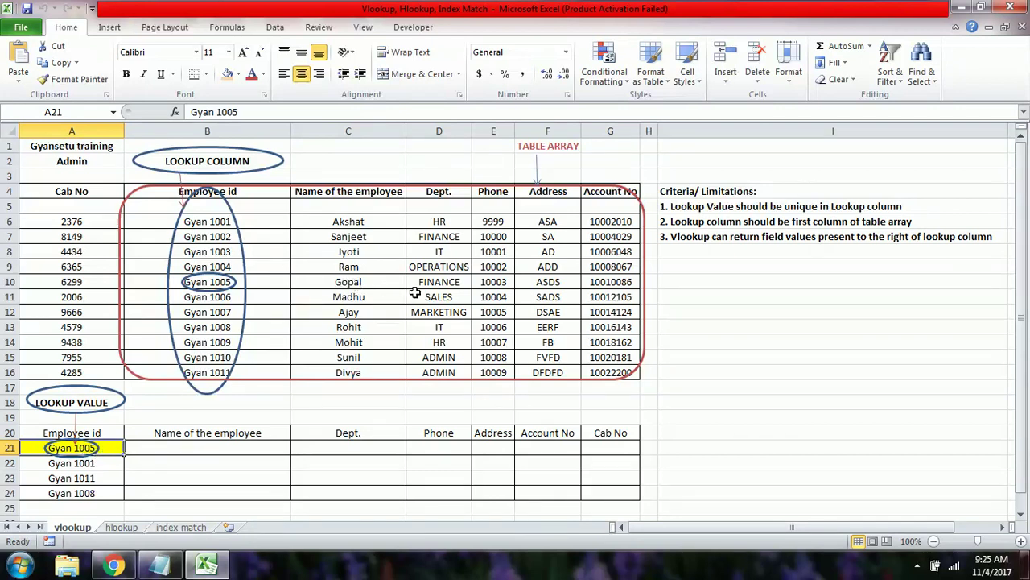
click(506, 282)
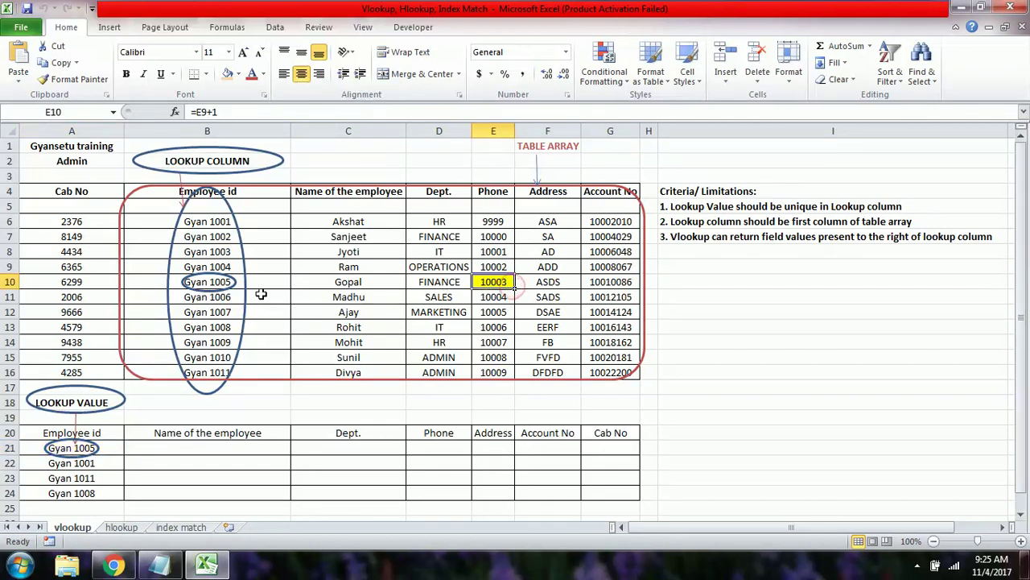
drag(325, 277, 599, 285)
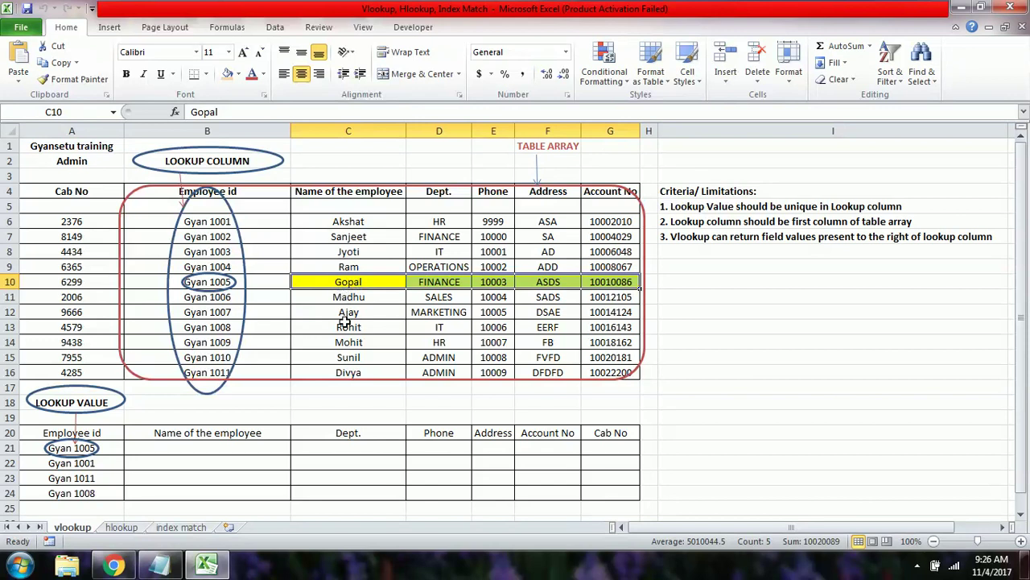
click(247, 400)
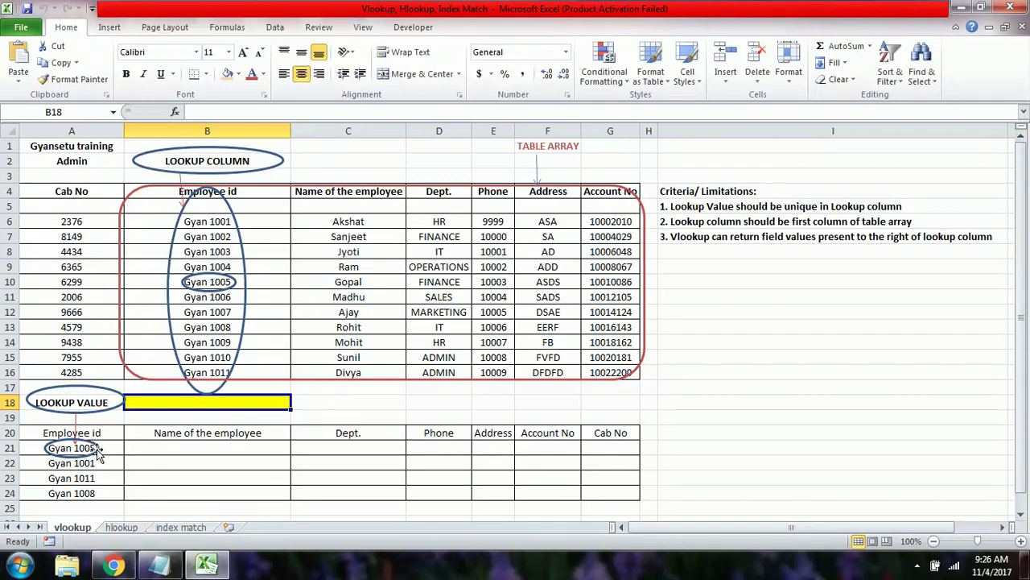
click(151, 449)
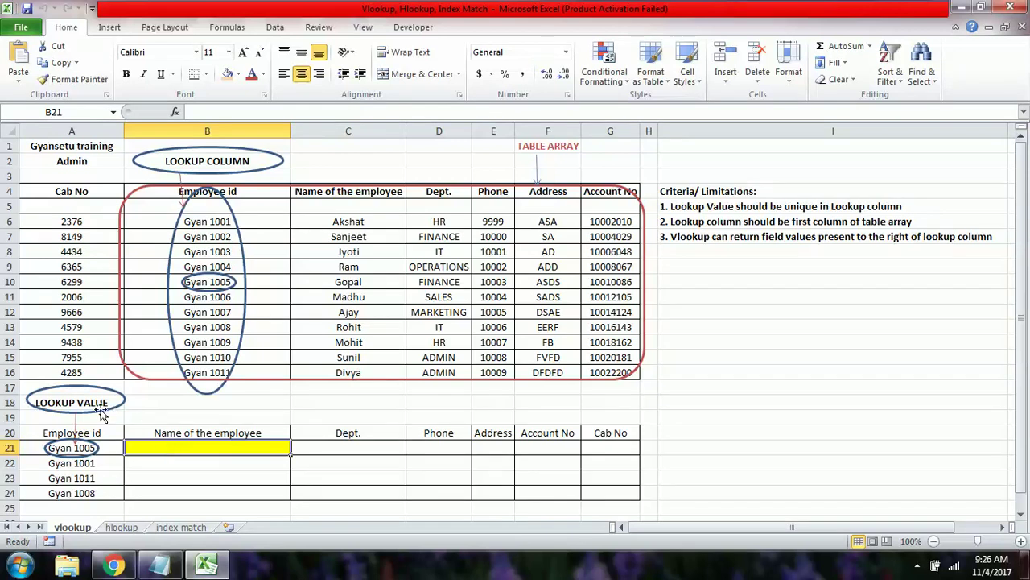
click(730, 188)
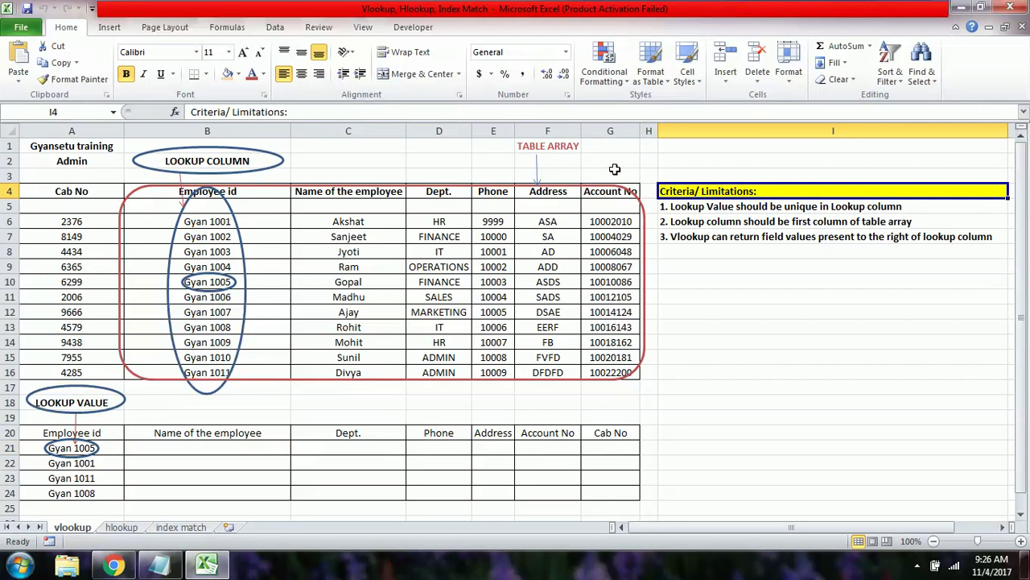
click(93, 456)
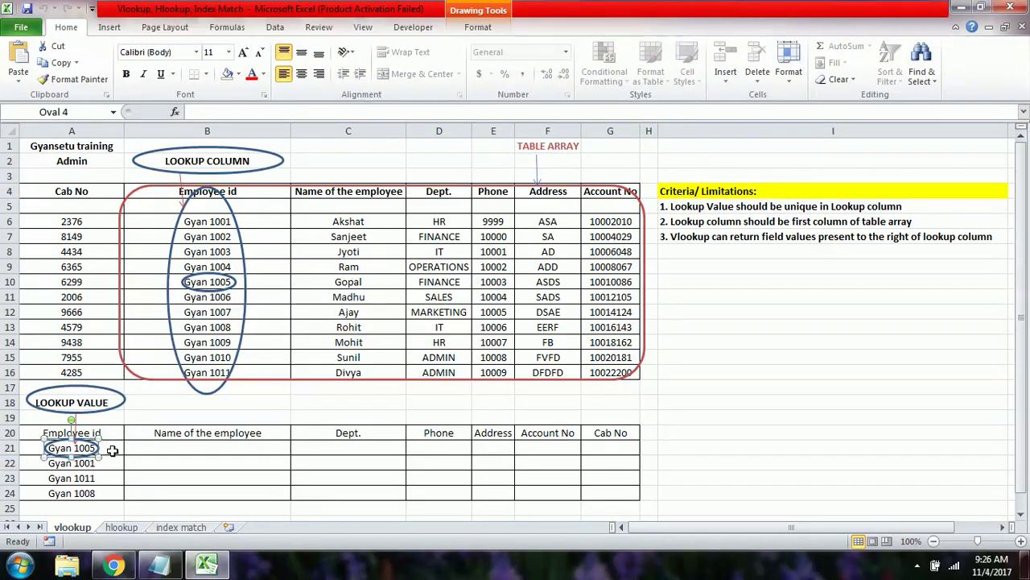
click(111, 450)
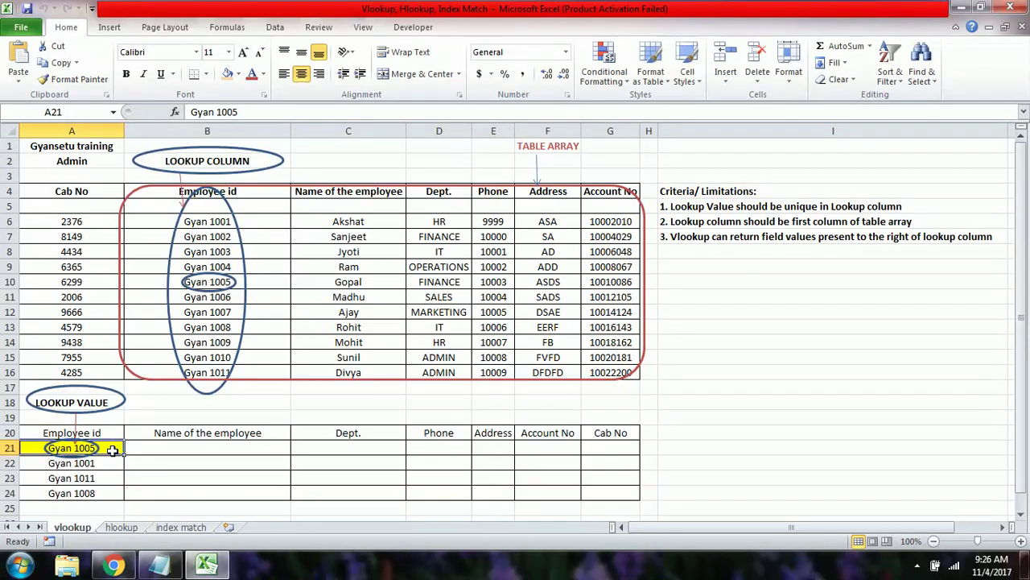
click(257, 167)
drag(252, 191, 259, 372)
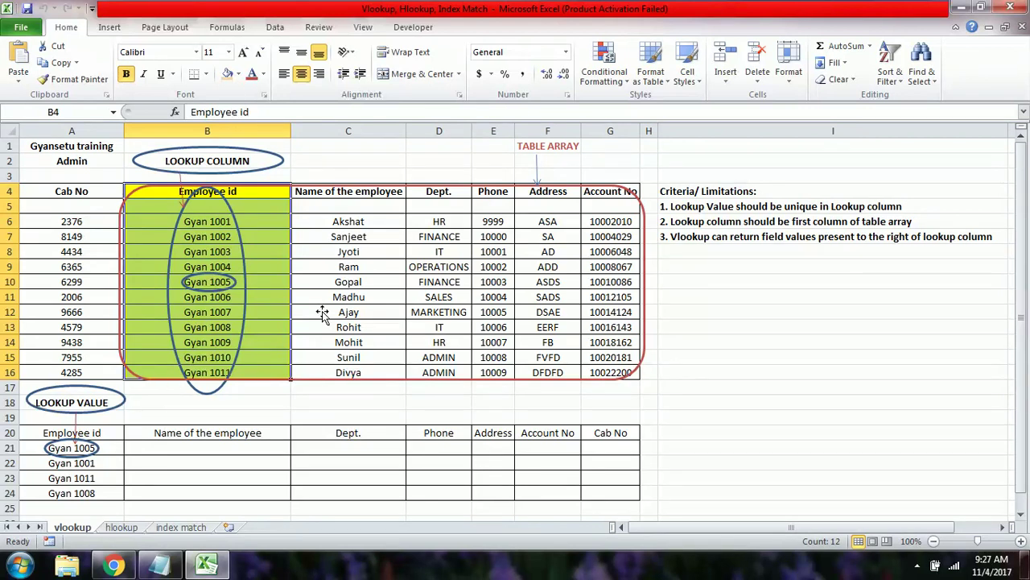
click(545, 146)
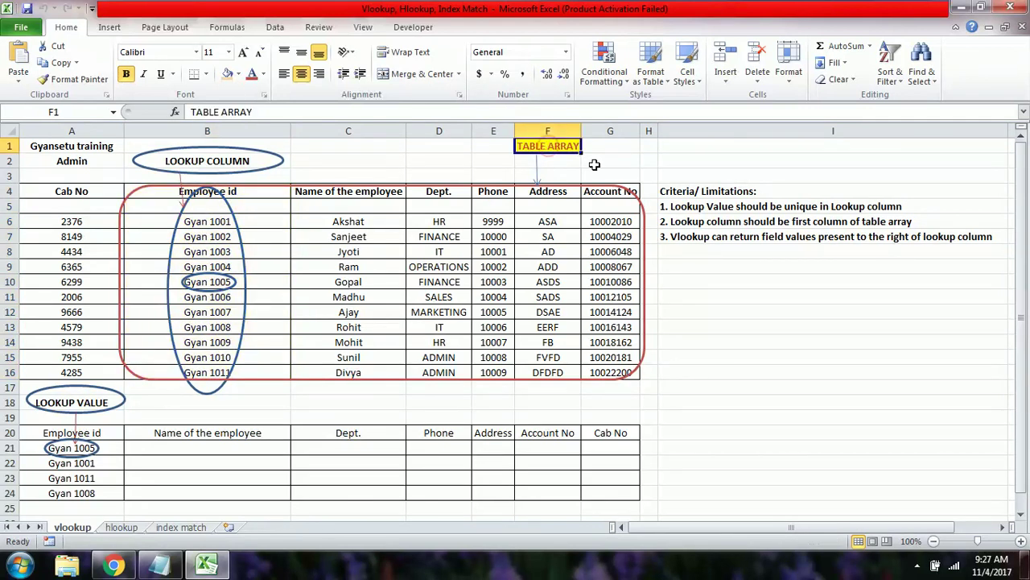
click(563, 186)
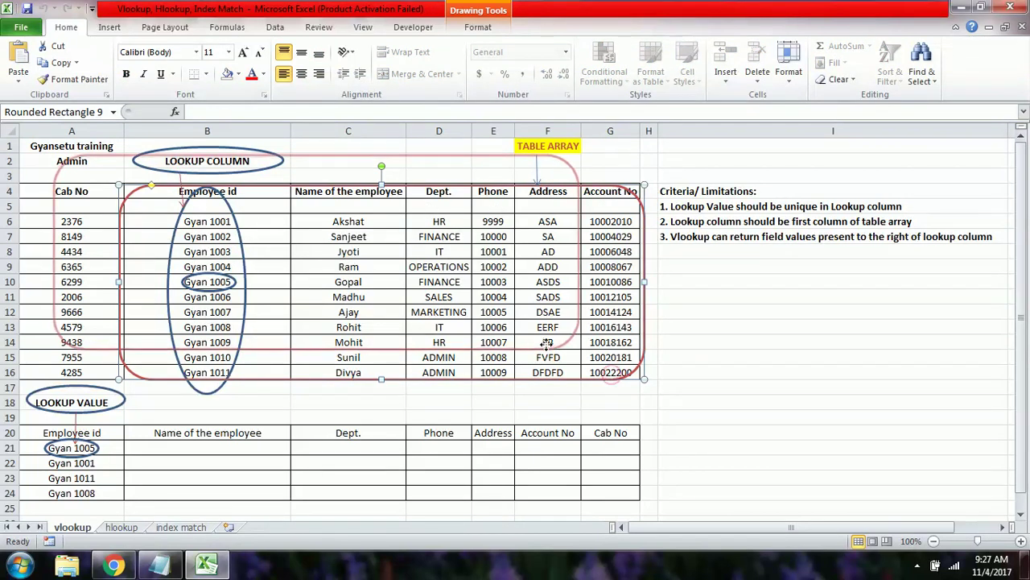
mouse_move(614, 375)
mouse_down()
mouse_move(207, 222)
mouse_move(219, 192)
mouse_up()
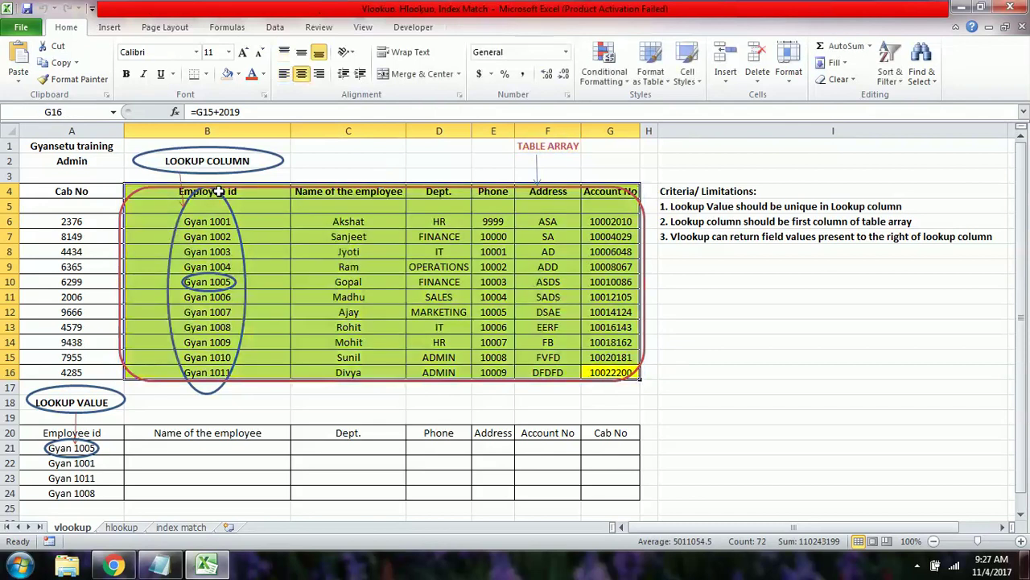
click(697, 341)
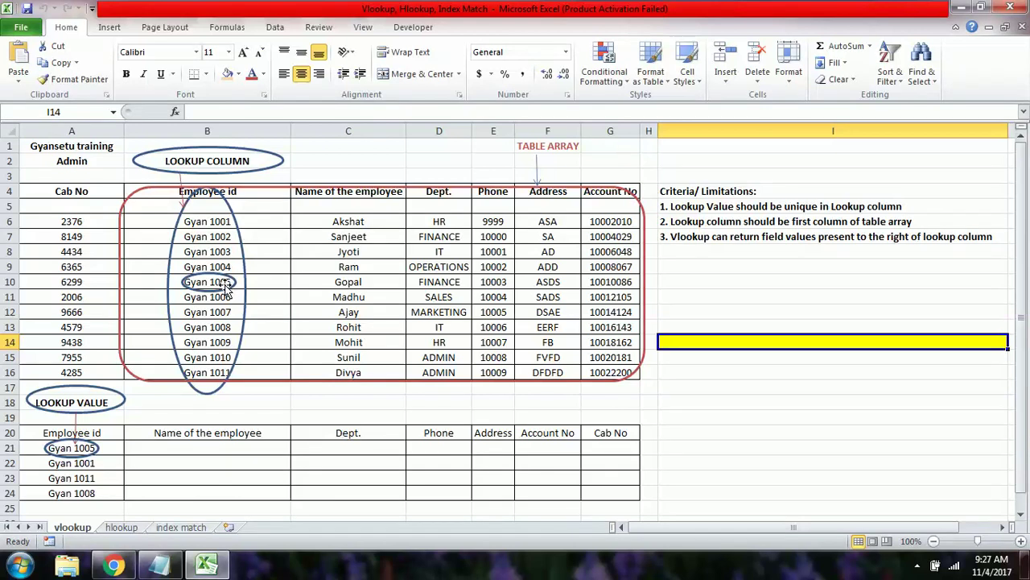
Change the employee ID in B12 to duplicate the one in B10, and restore the original ID
double_click(231, 312)
key(BackSpace)
text(5)
key(Return)
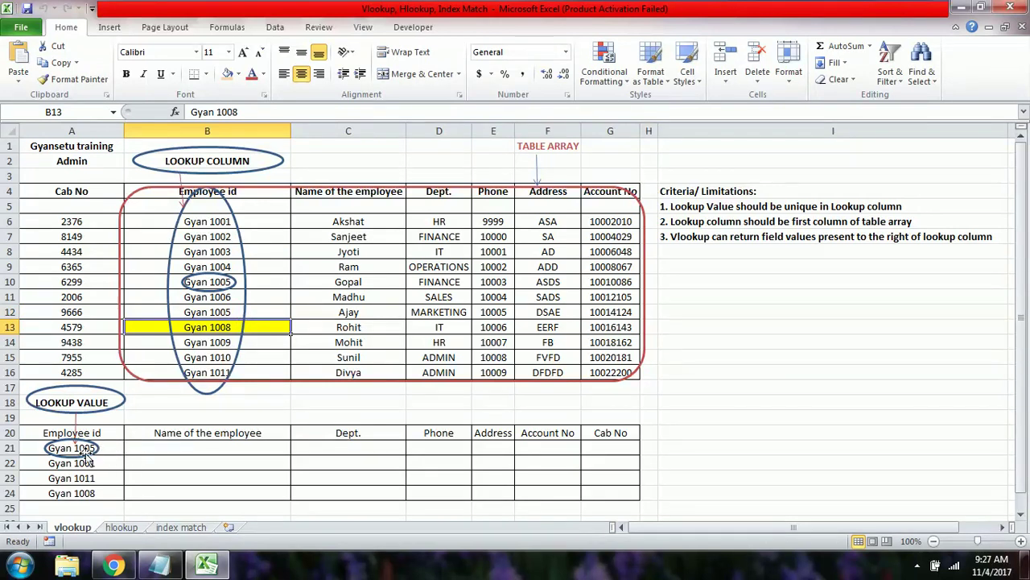
double_click(233, 312)
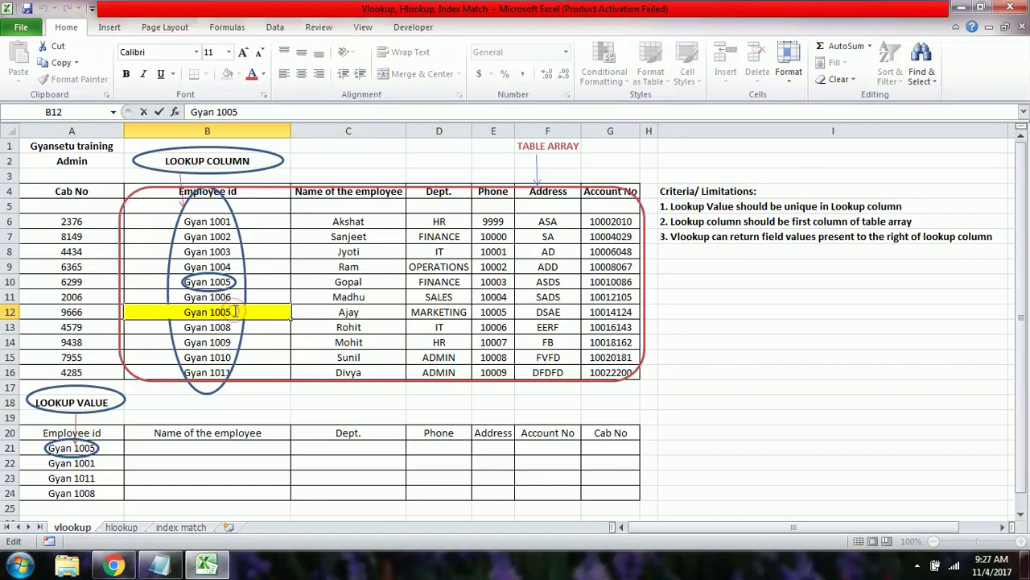
key(Return)
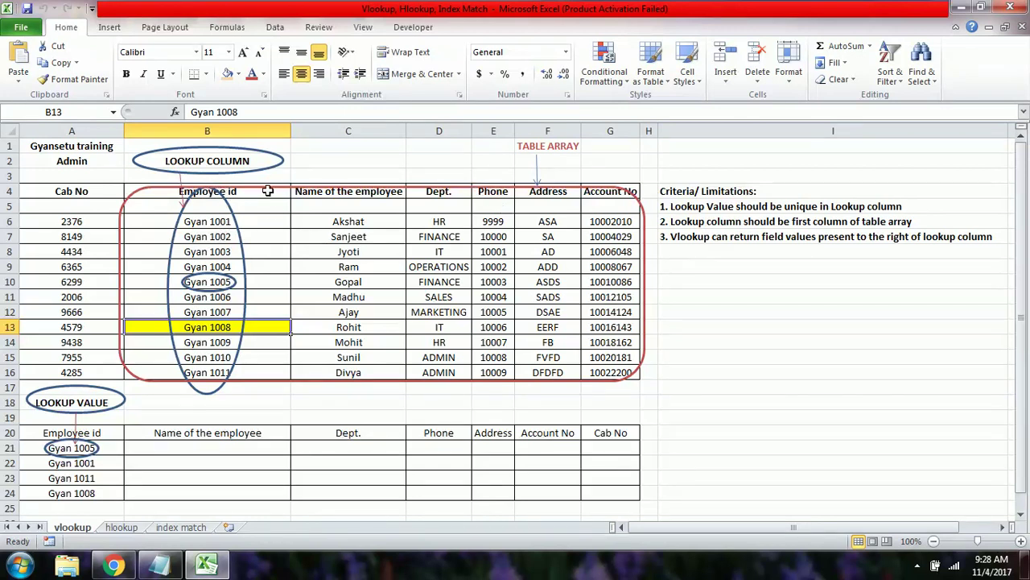
Review the VLOOKUP criteria in column I against the lookup column and the table ranges starting in columns A and B
drag(268, 192, 284, 373)
key(F4)
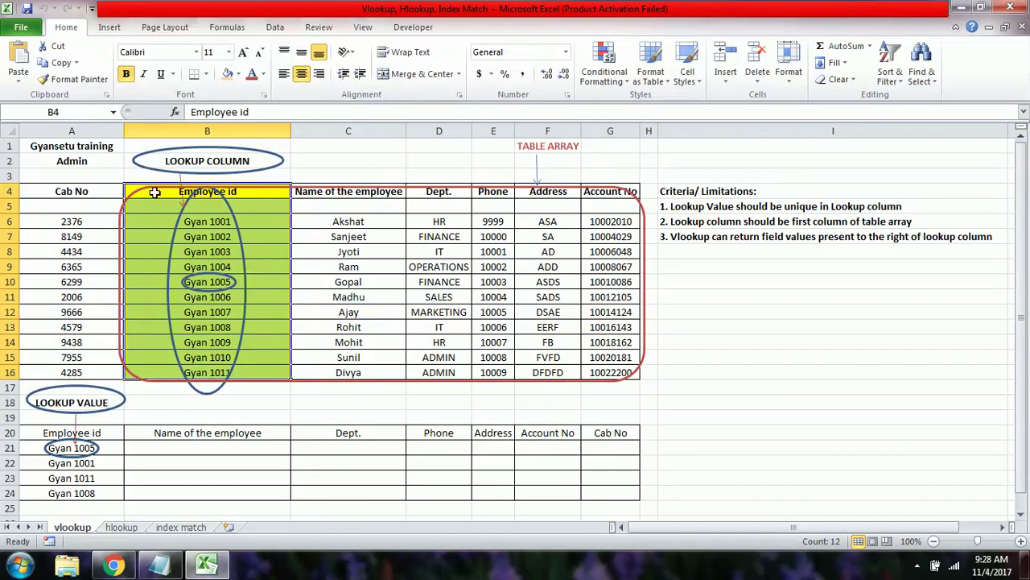
drag(74, 191, 602, 374)
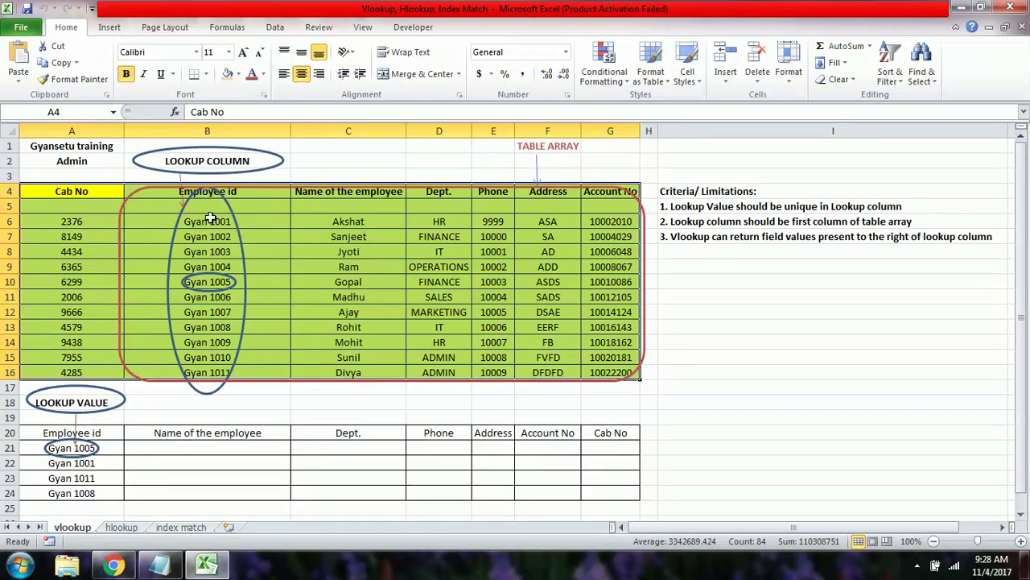
click(258, 223)
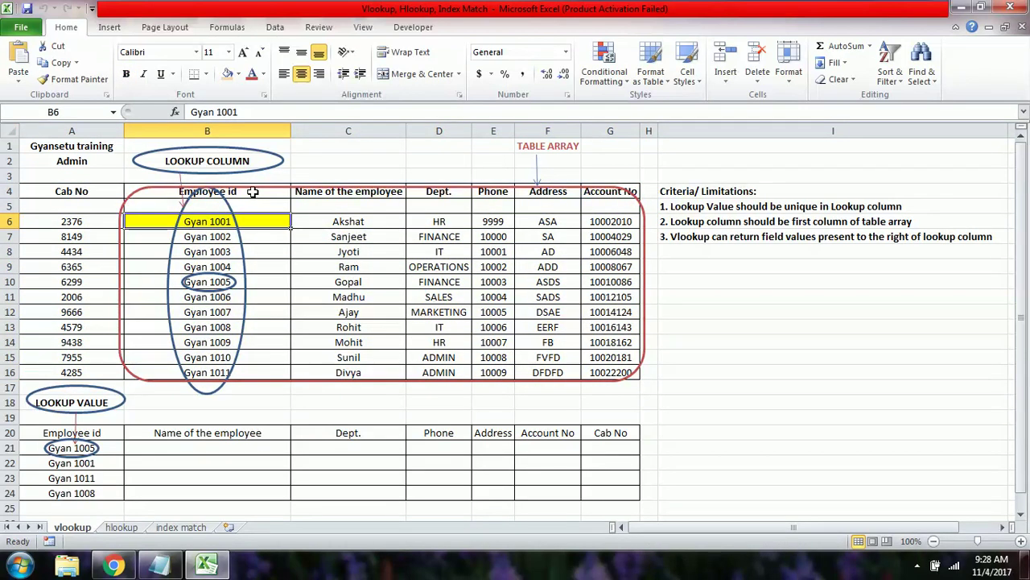
drag(95, 192, 601, 378)
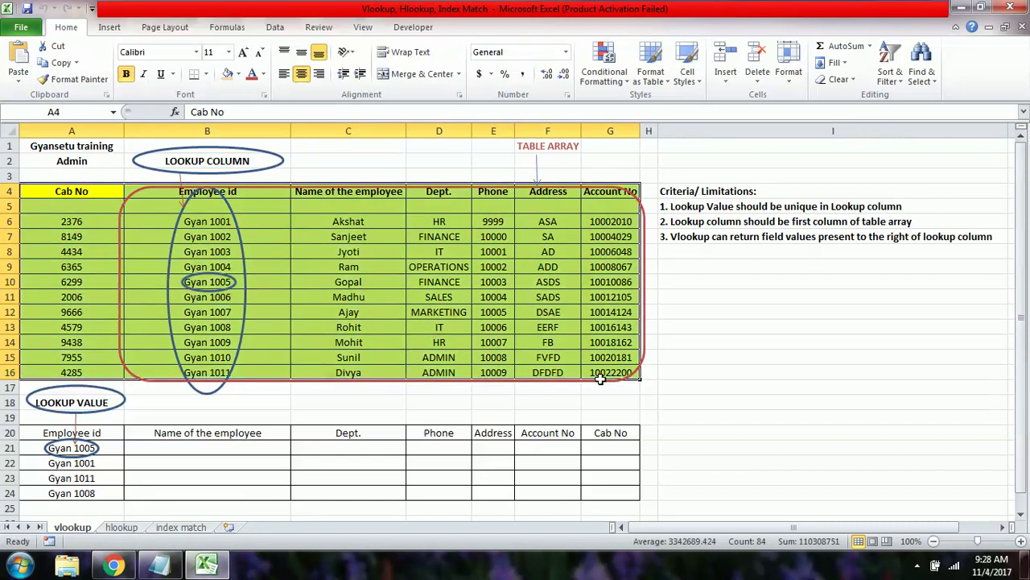
click(681, 384)
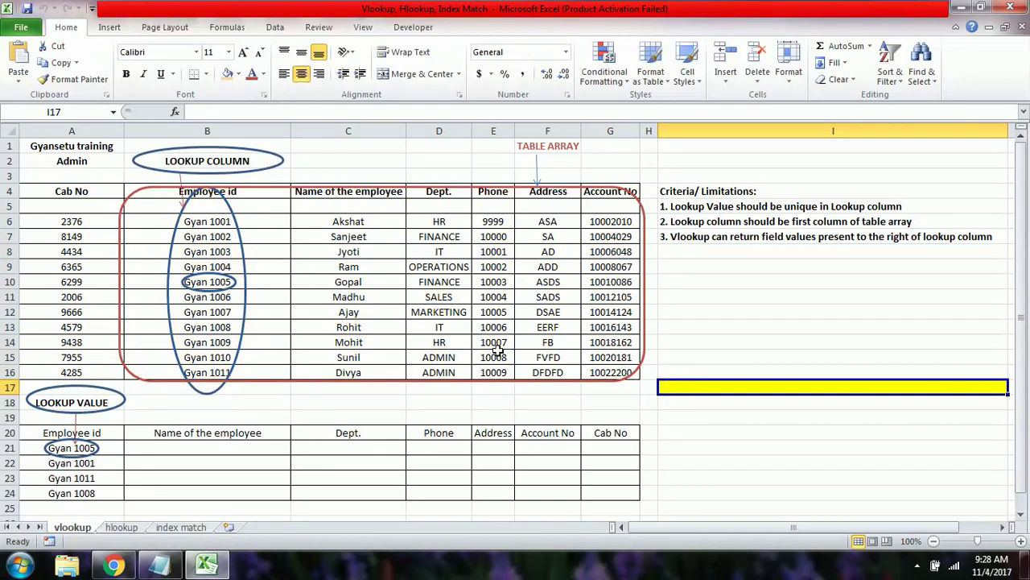
click(732, 237)
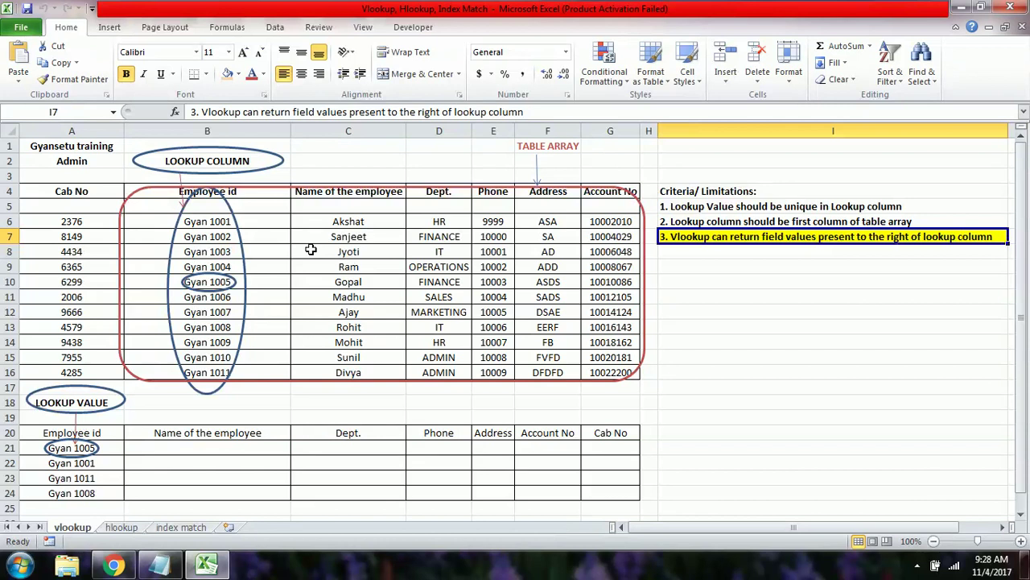
drag(271, 201, 600, 375)
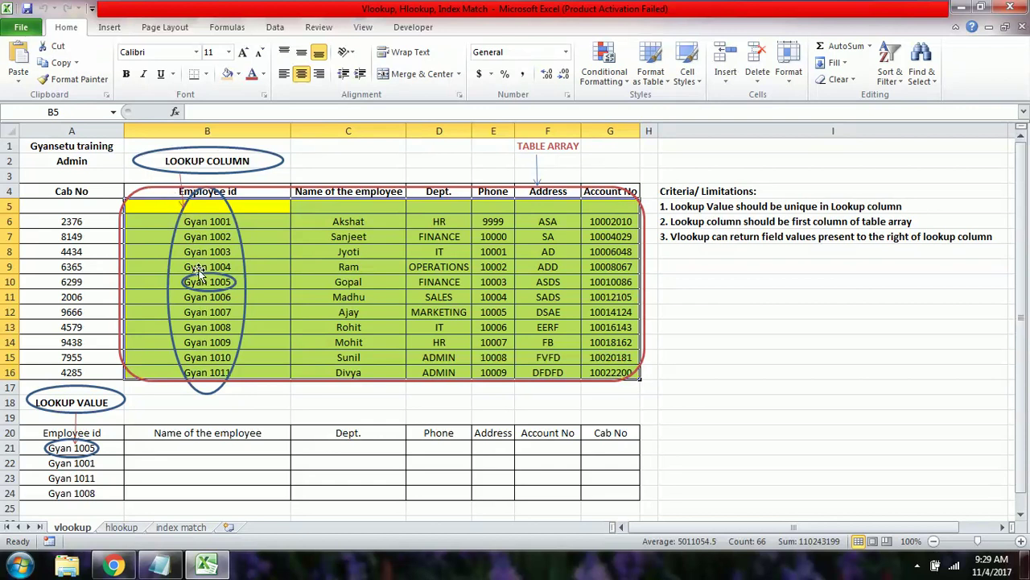
click(751, 206)
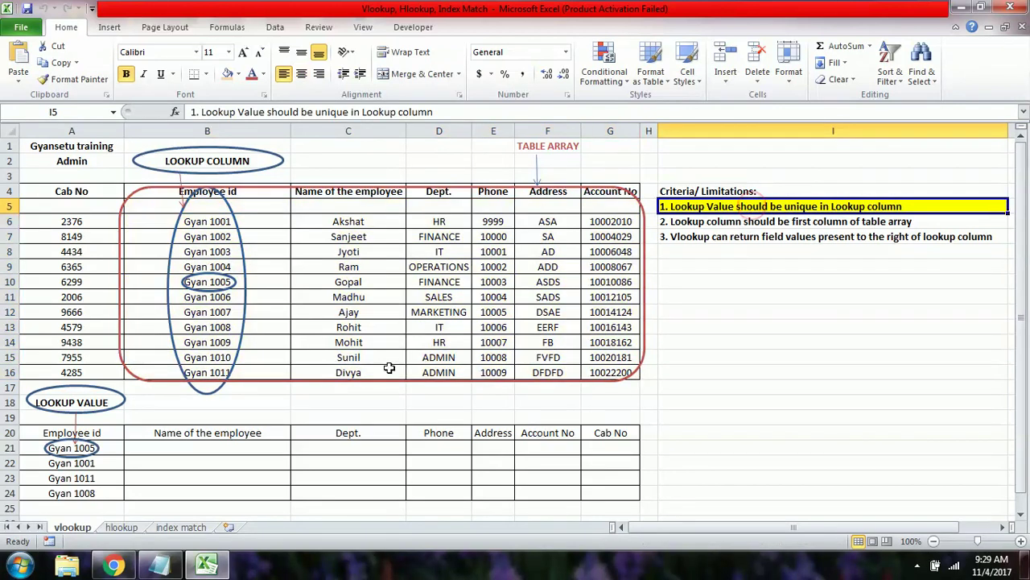
Begin a VLOOKUP formula in B21 with lookup value A21 and the absolute table array $A$4:$G$16
click(252, 446)
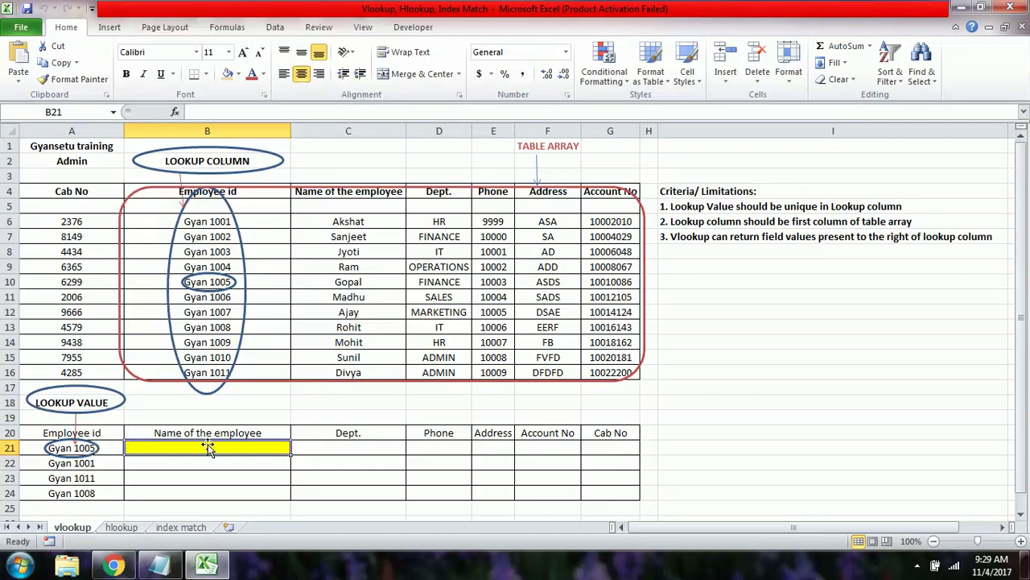
text(=vloo)
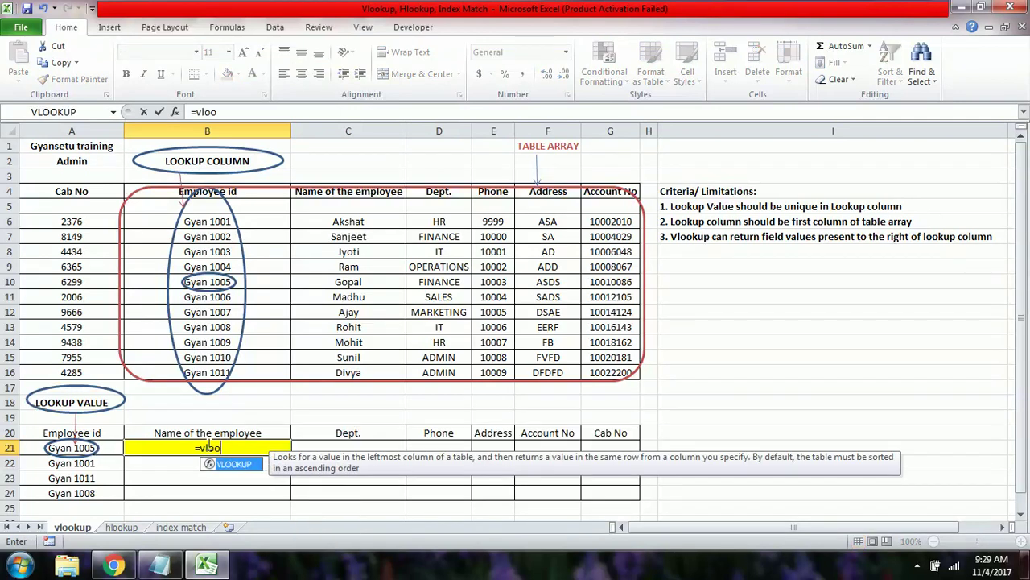
key(Tab)
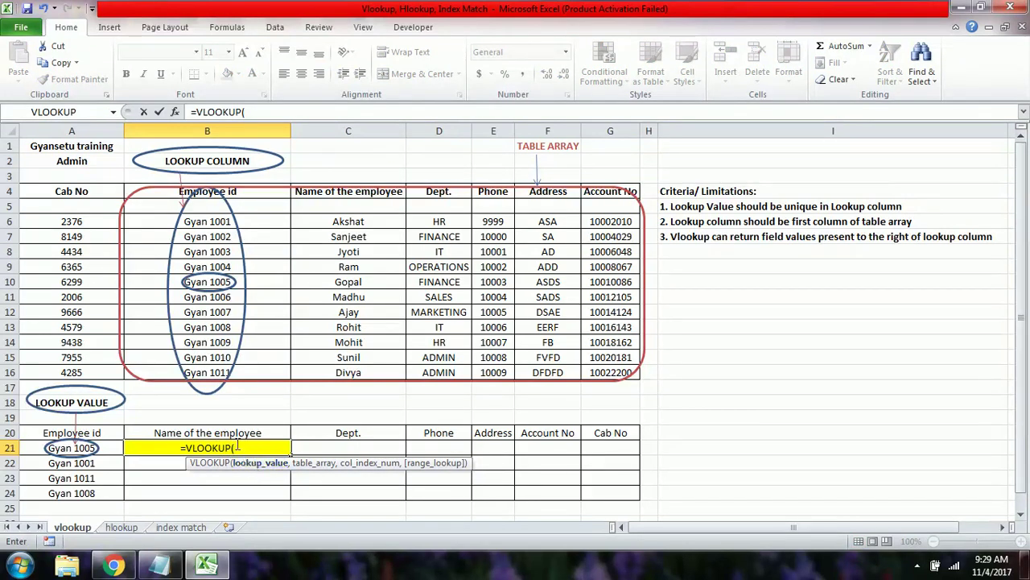
click(107, 448)
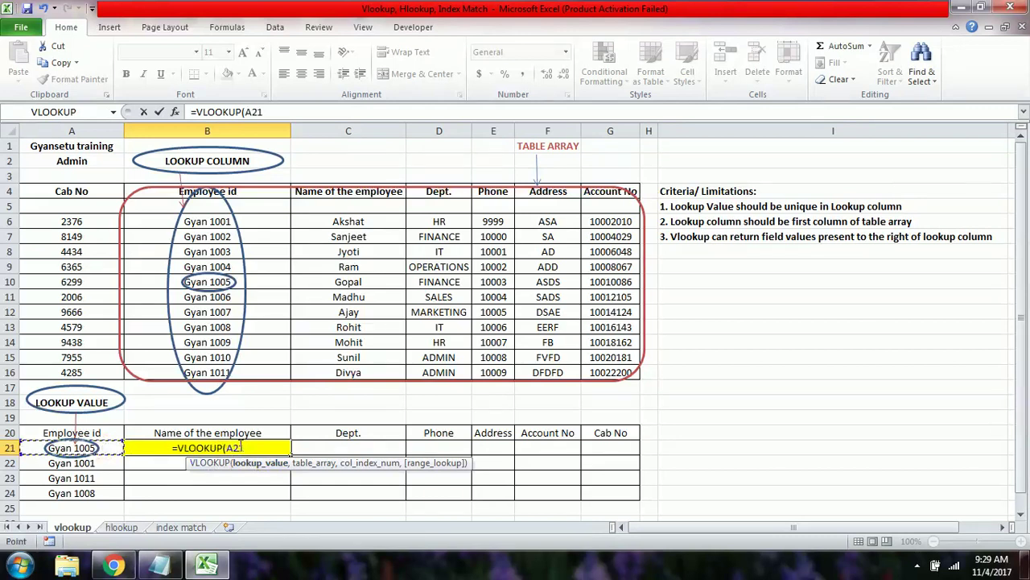
text(,)
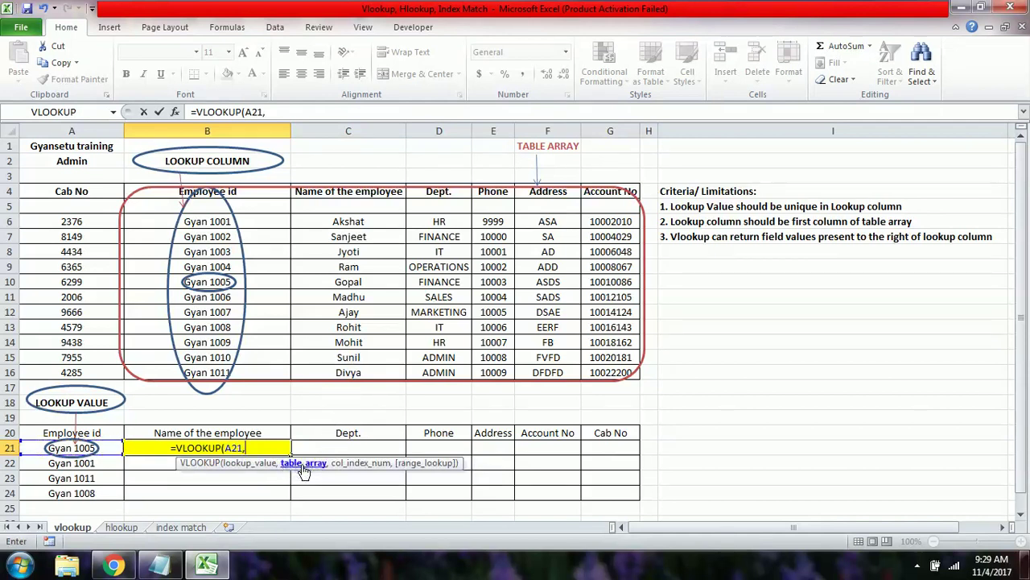
click(93, 193)
drag(93, 193, 610, 367)
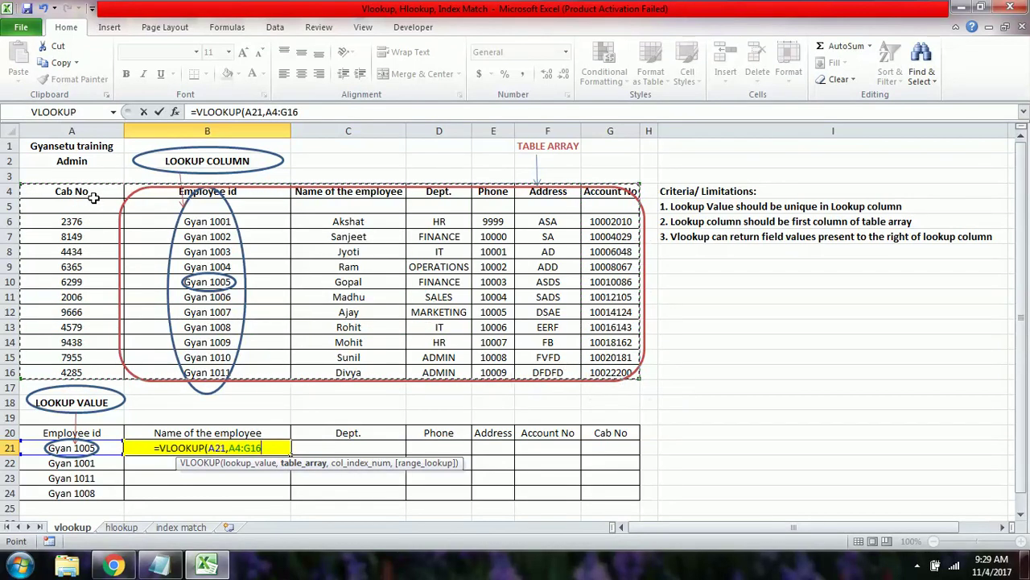
key(F4)
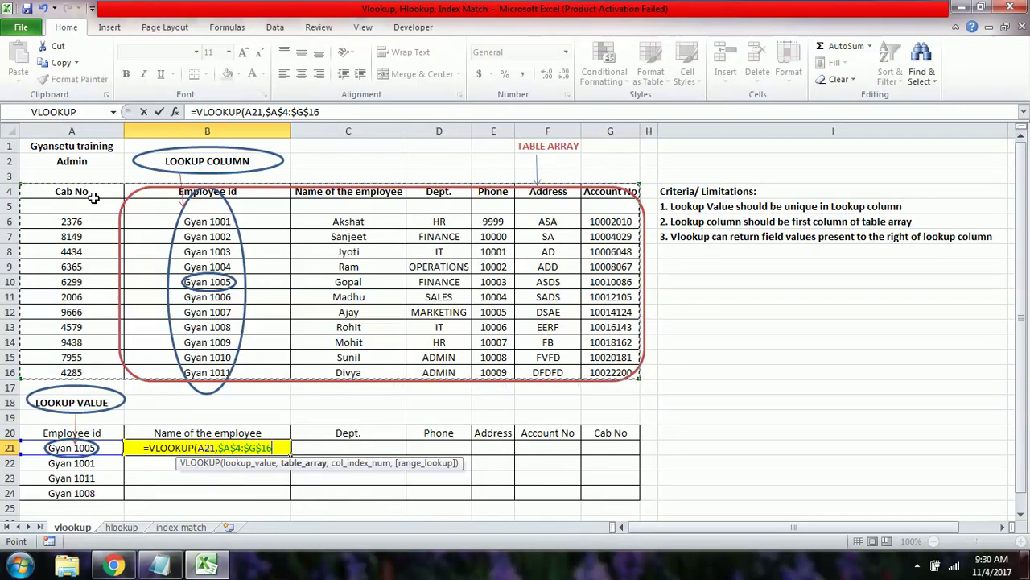
Complete the B21 VLOOKUP formula with column index 3 and exact-match argument 0
text(,)
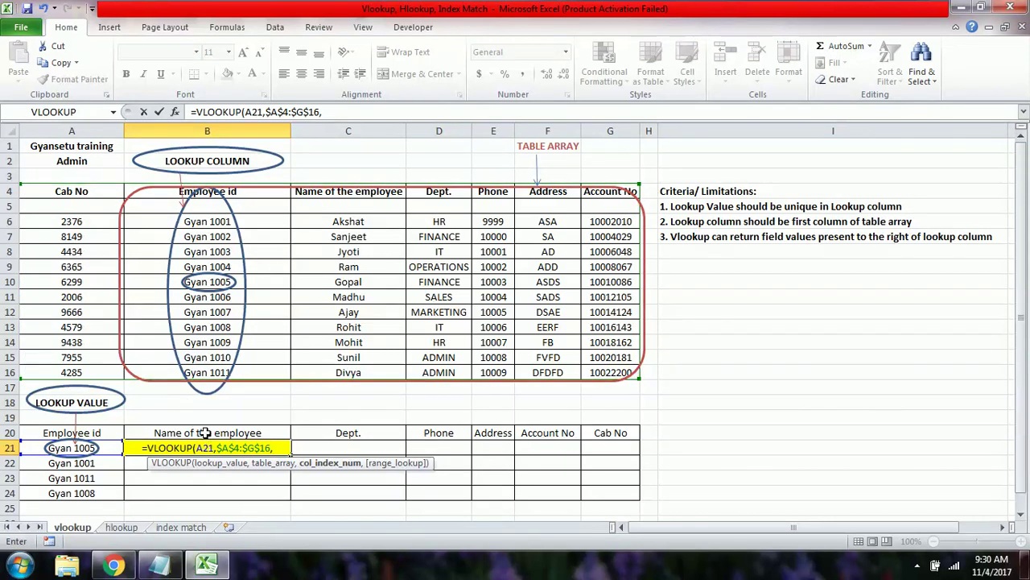
text(3)
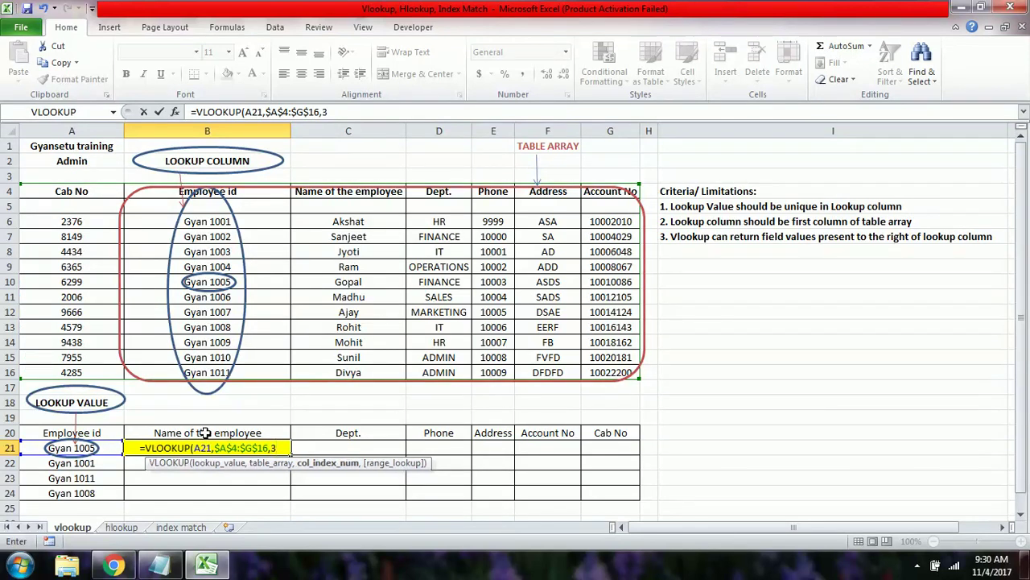
text(,)
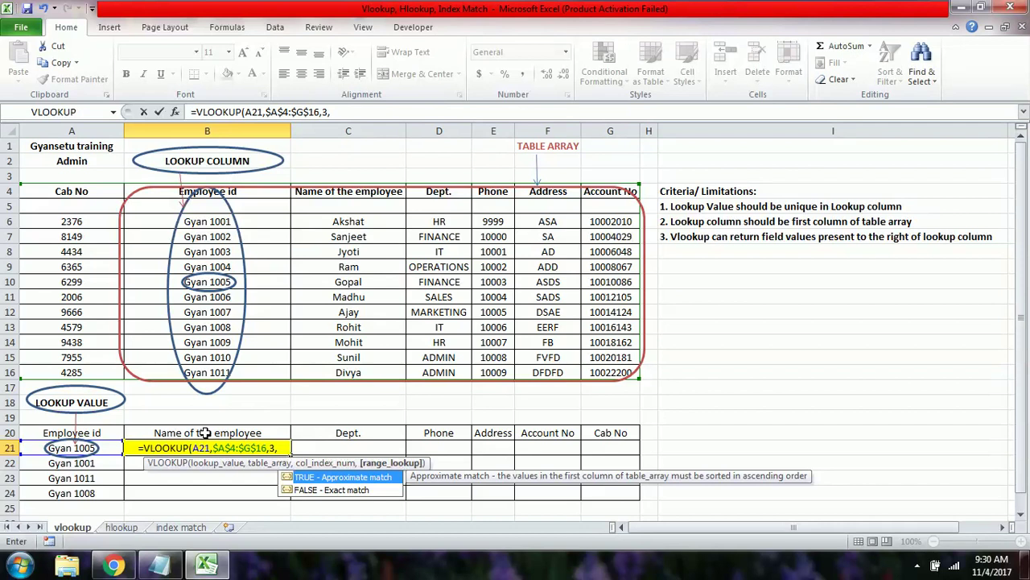
text(0))
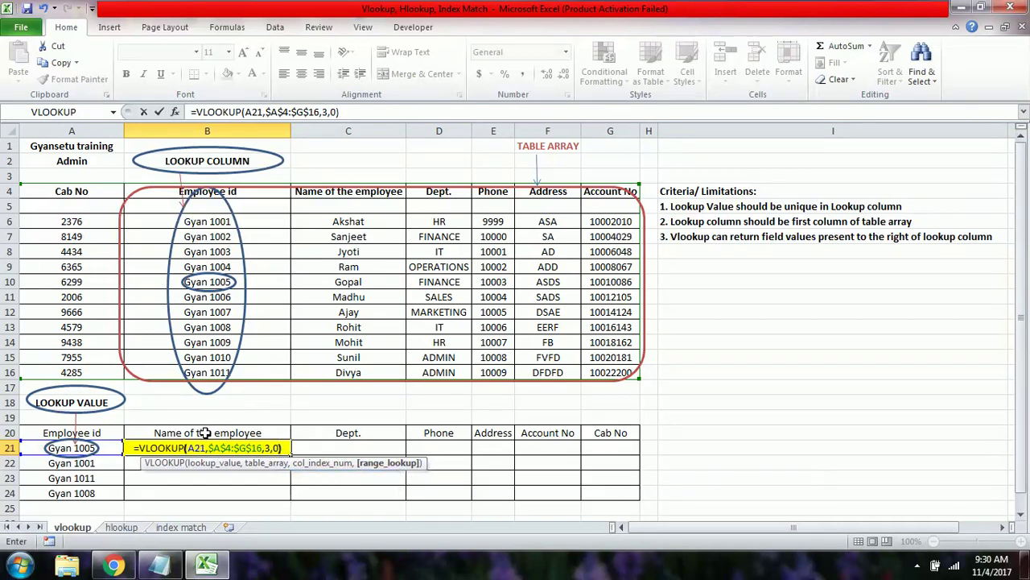
key(Return)
key(Up)
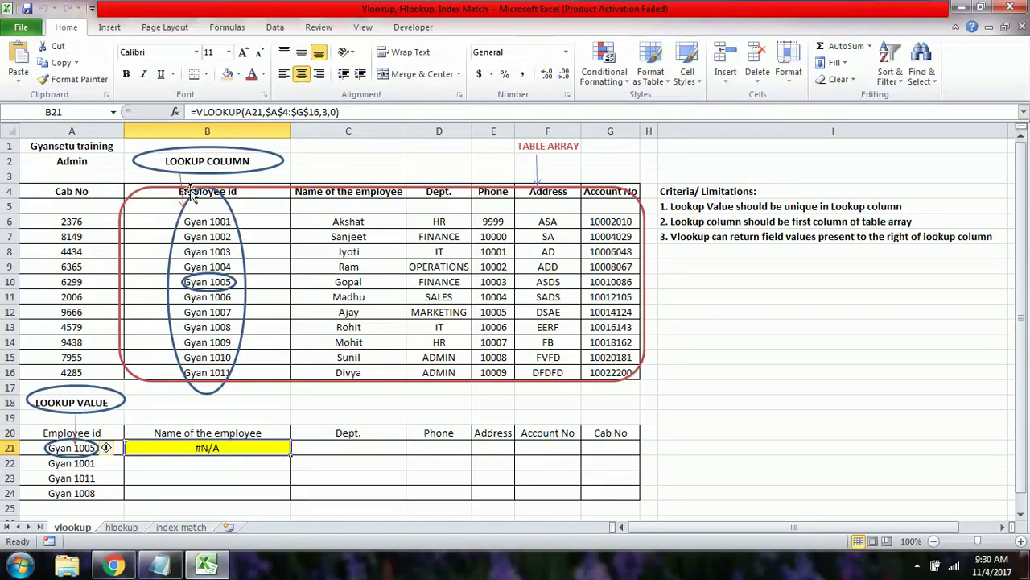
Following the second criterion in I6, change the table array in B21's VLOOKUP to $B$4:$G$16
click(785, 221)
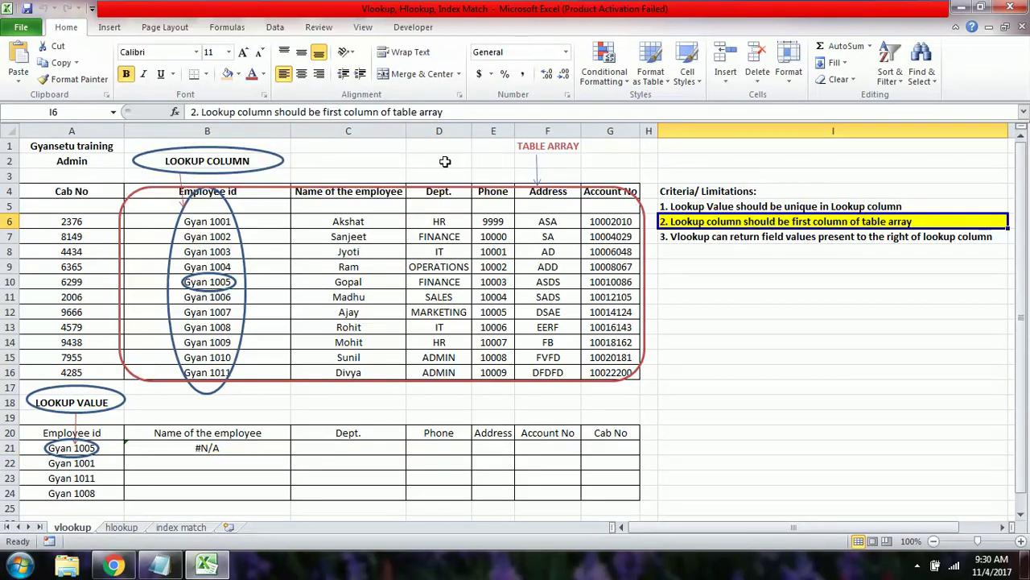
click(259, 447)
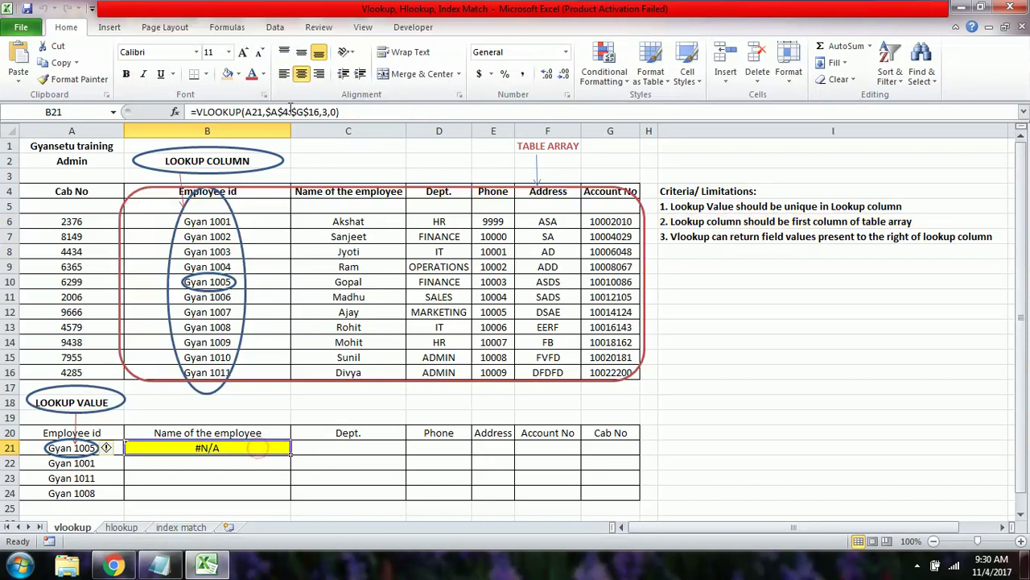
click(278, 112)
key(BackSpace)
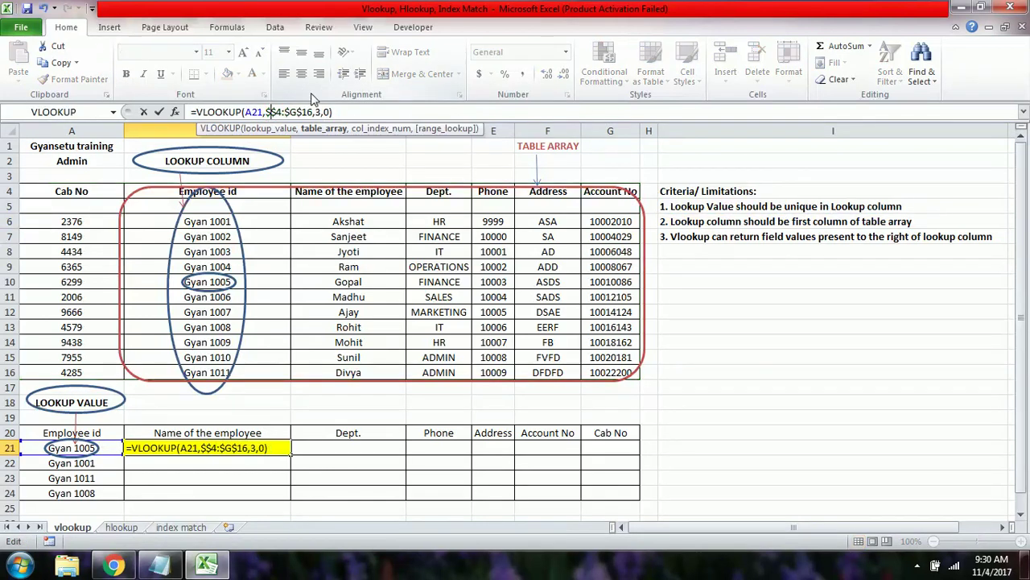
text(b)
key(BackSpace)
text(B)
key(Escape)
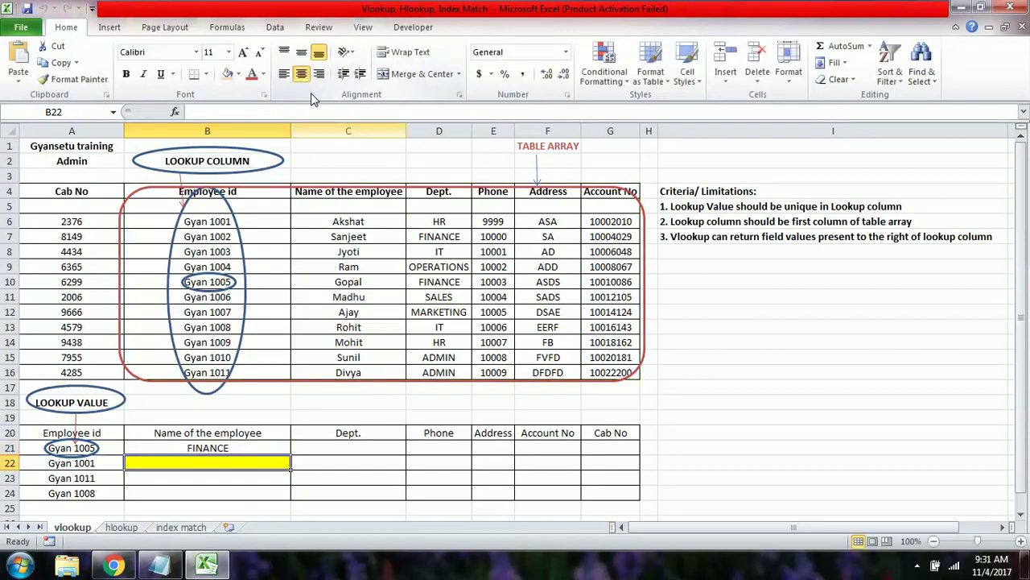
Compare the result in B21 with the department in D10 and review the table array B4:G16
click(265, 449)
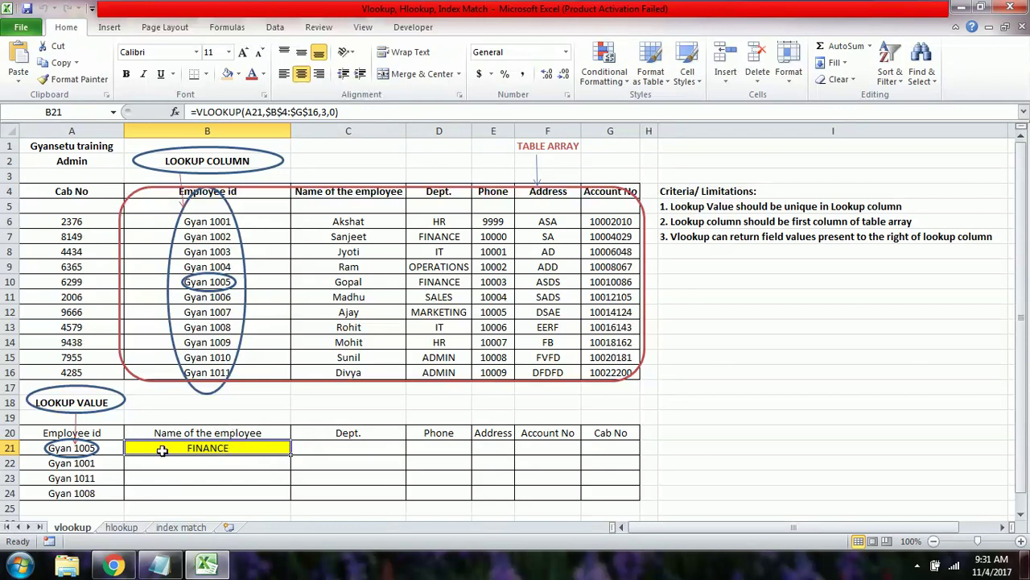
click(419, 280)
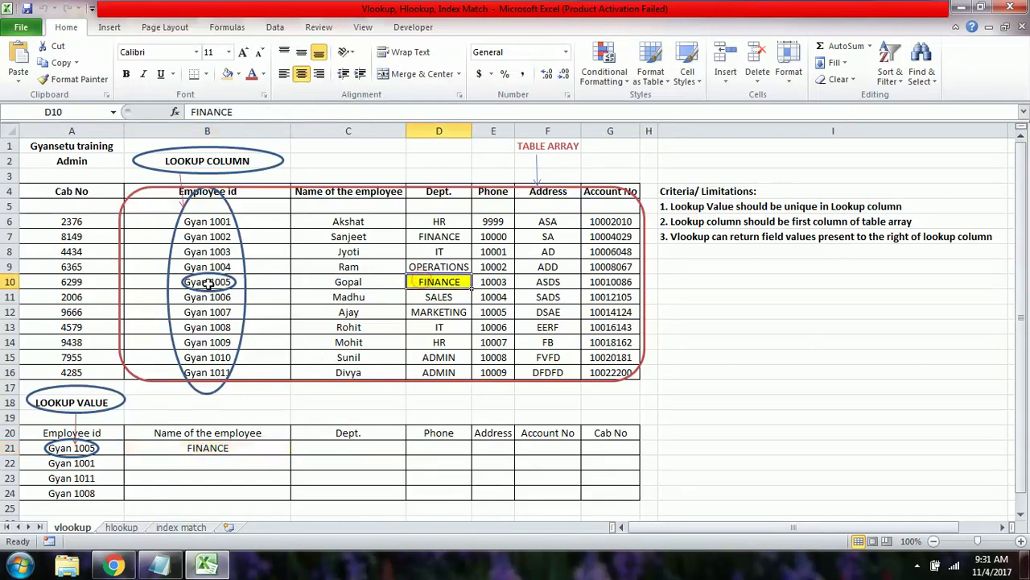
click(214, 447)
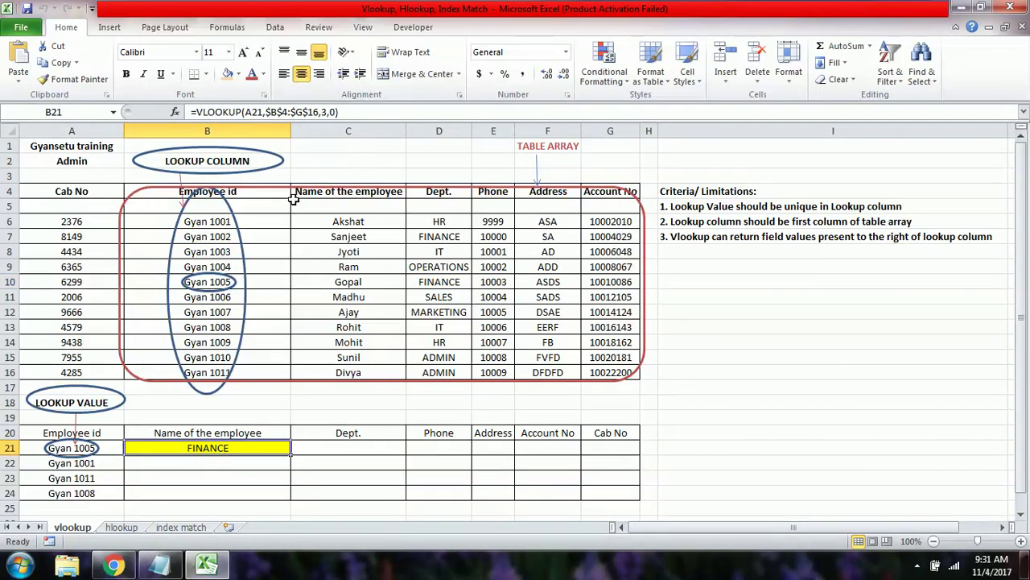
drag(251, 194, 607, 367)
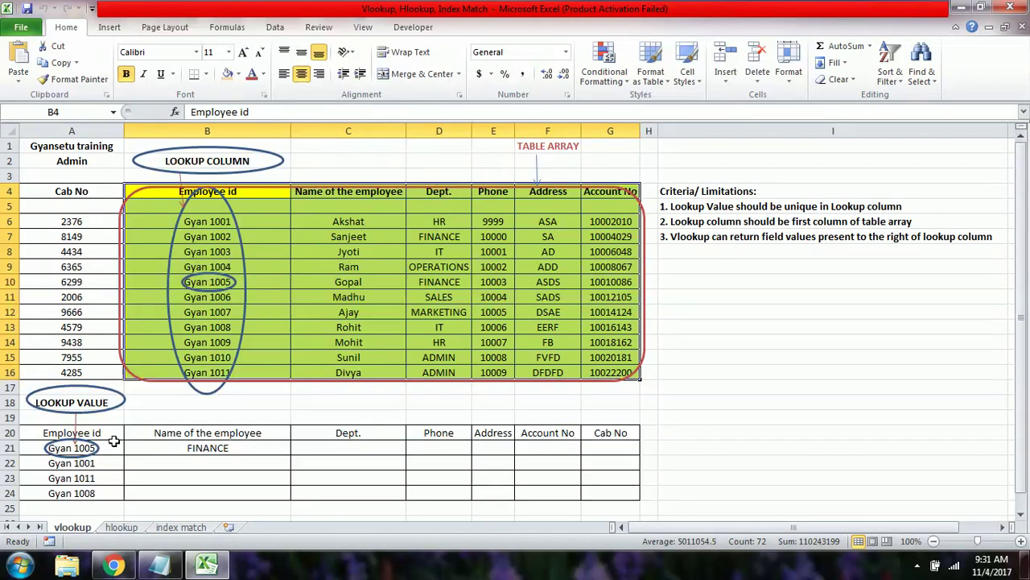
Set the column index in B21's VLOOKUP formula to 2
click(184, 443)
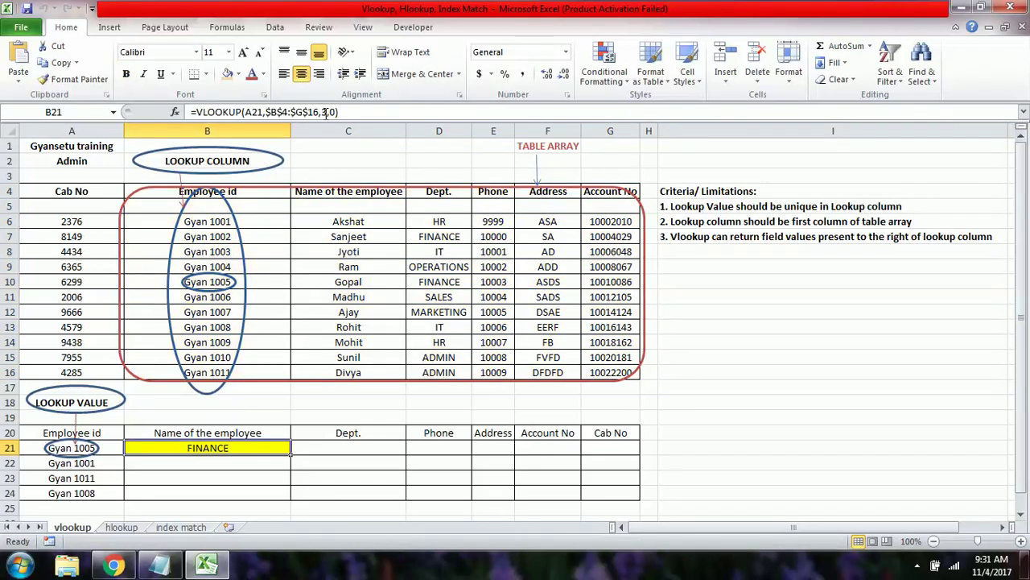
click(326, 112)
key(BackSpace)
text(2)
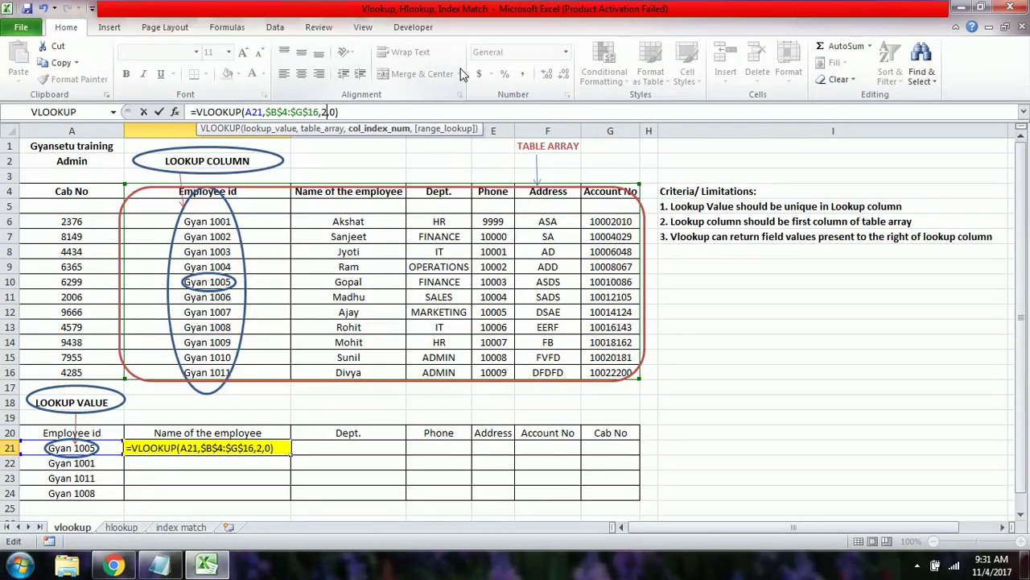
key(Return)
key(Up)
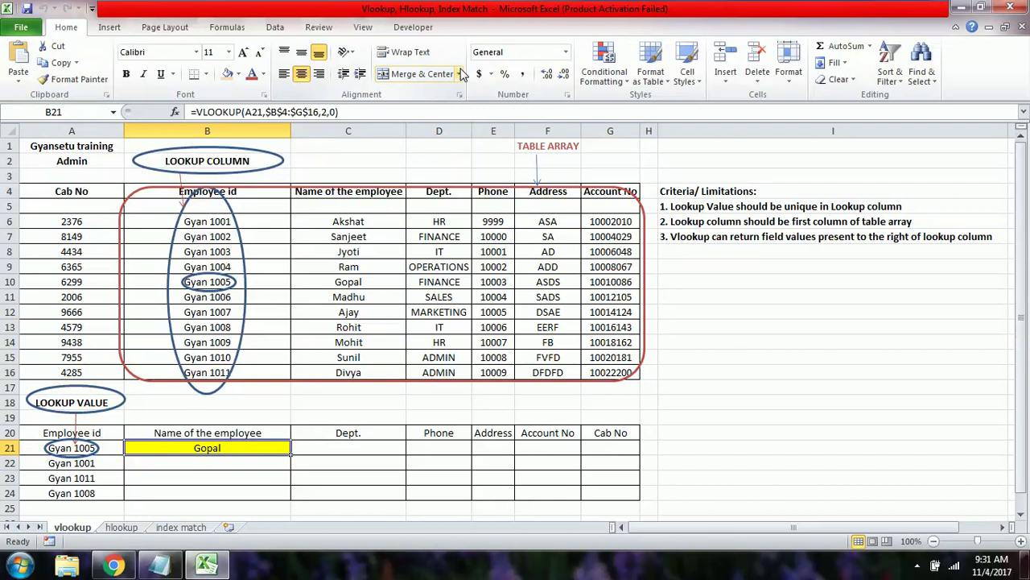
Check B21's result against C10, and copy the B21 formula to B22:B24
click(330, 285)
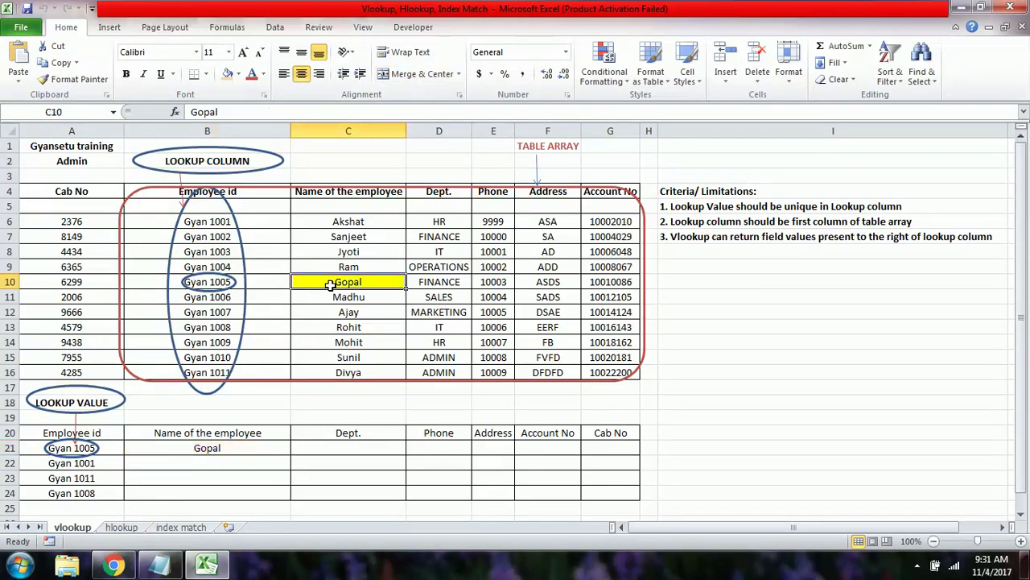
click(229, 449)
key(ctrl+c)
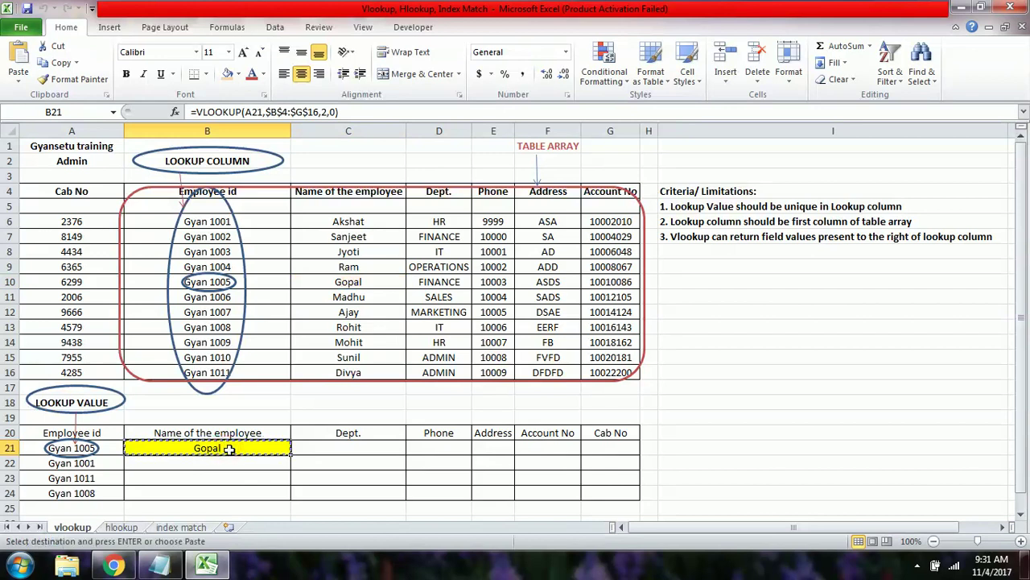
key(Down)
key(shift+Down)
key(shift+Down)
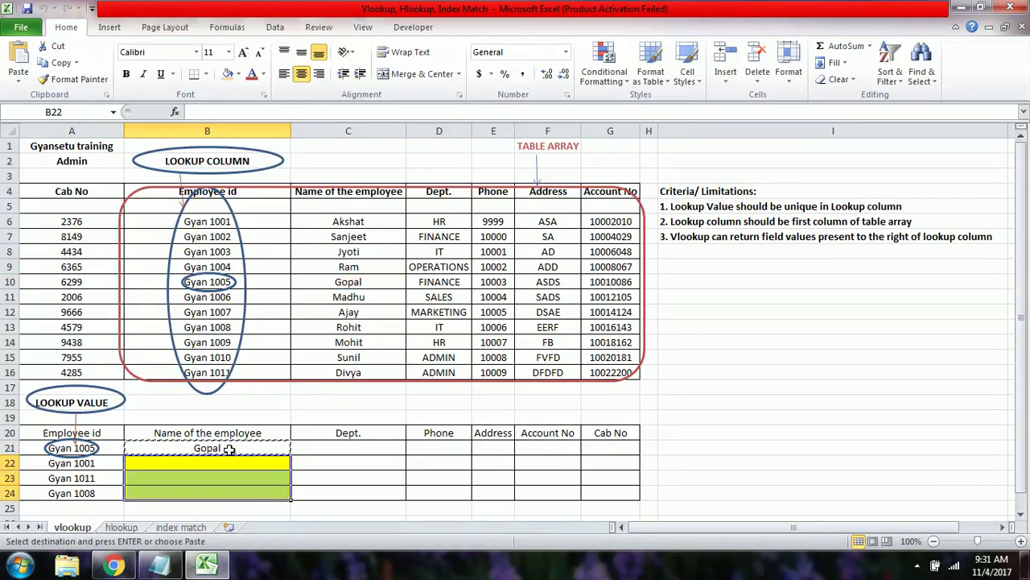
key(ctrl+v)
key(Escape)
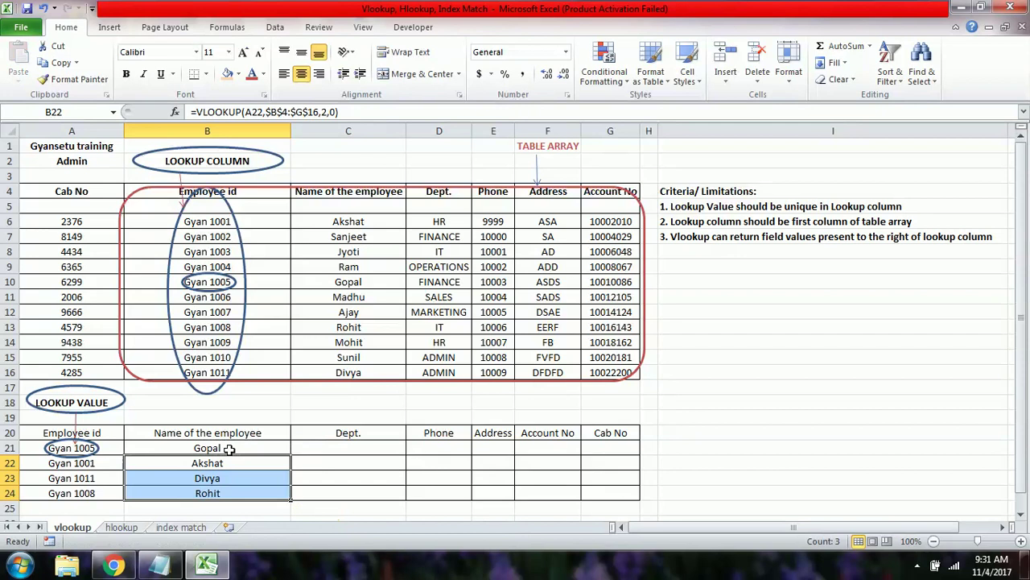
Check the employee name returned for the ID in A22 against the source record in row 6
click(199, 447)
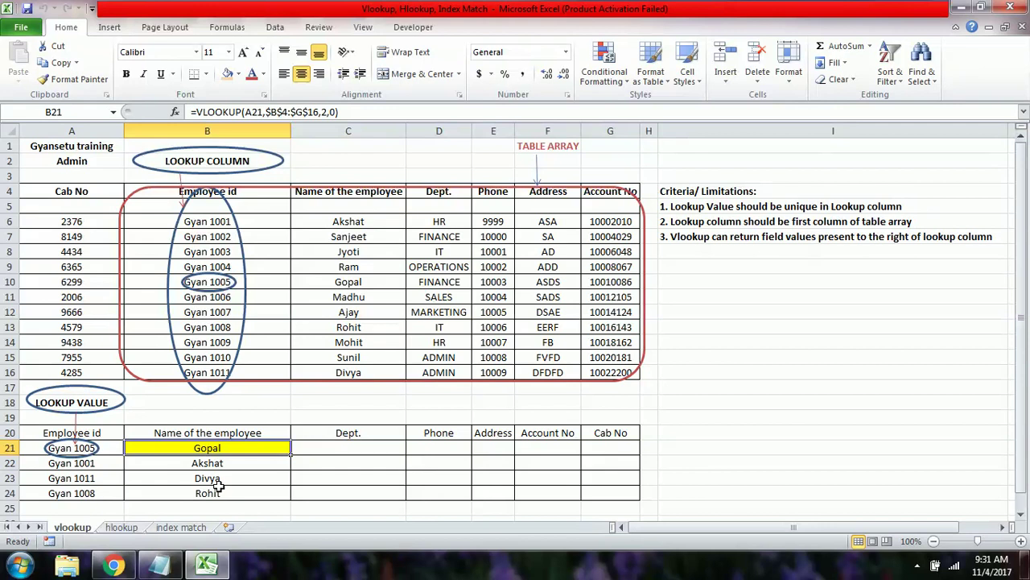
click(111, 465)
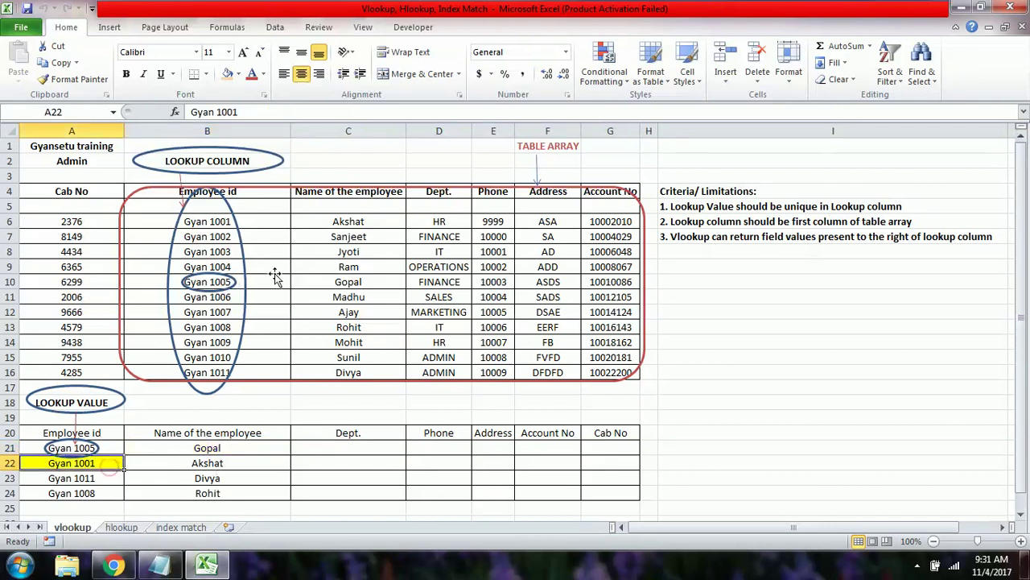
click(324, 221)
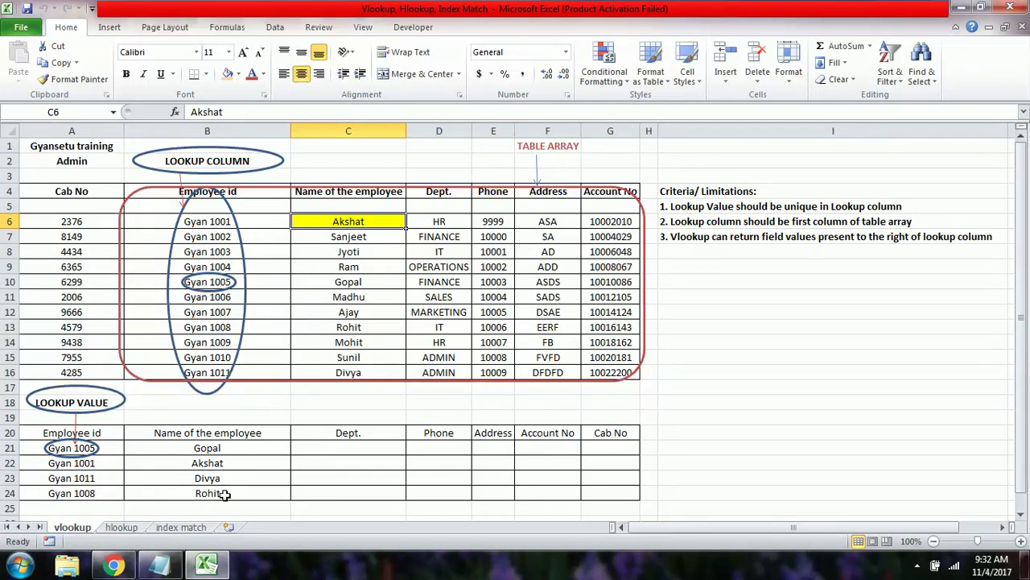
Enter =VLOOKUP(A21,$B$4:$G$16,3,0) in C21 to return the department for the employee ID in A21
click(354, 448)
text(=)
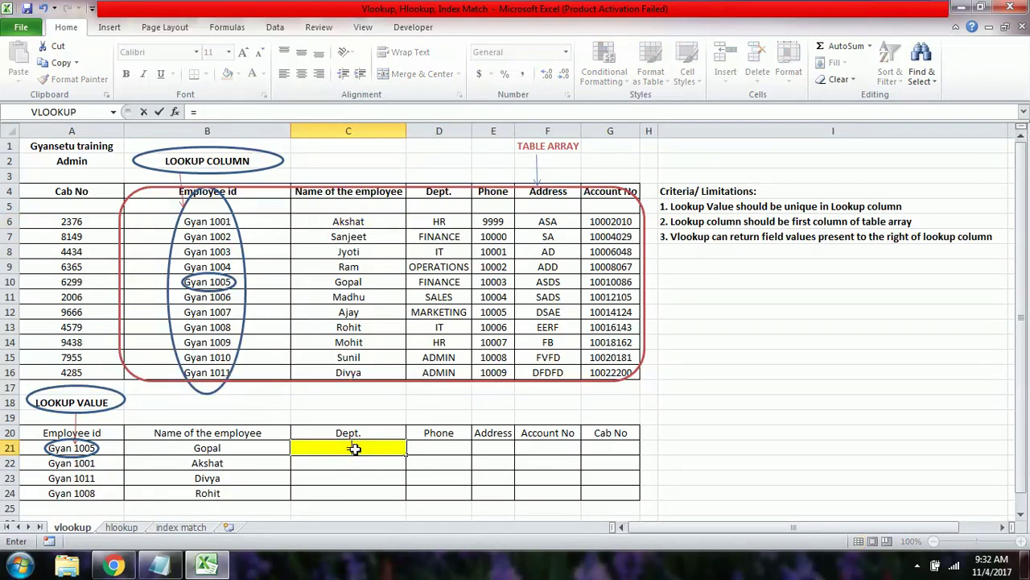
text(vloo)
key(Tab)
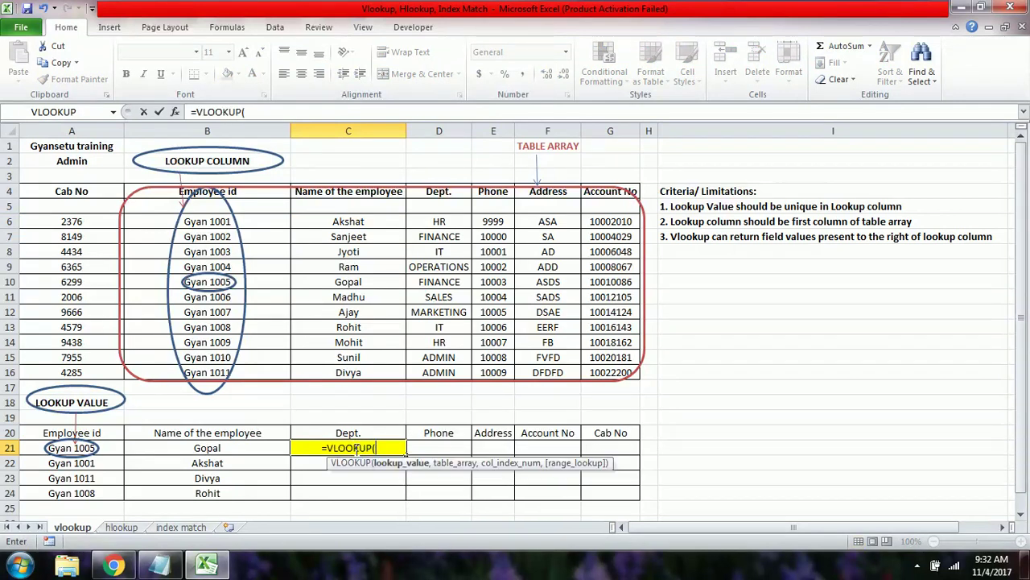
click(109, 447)
text(,)
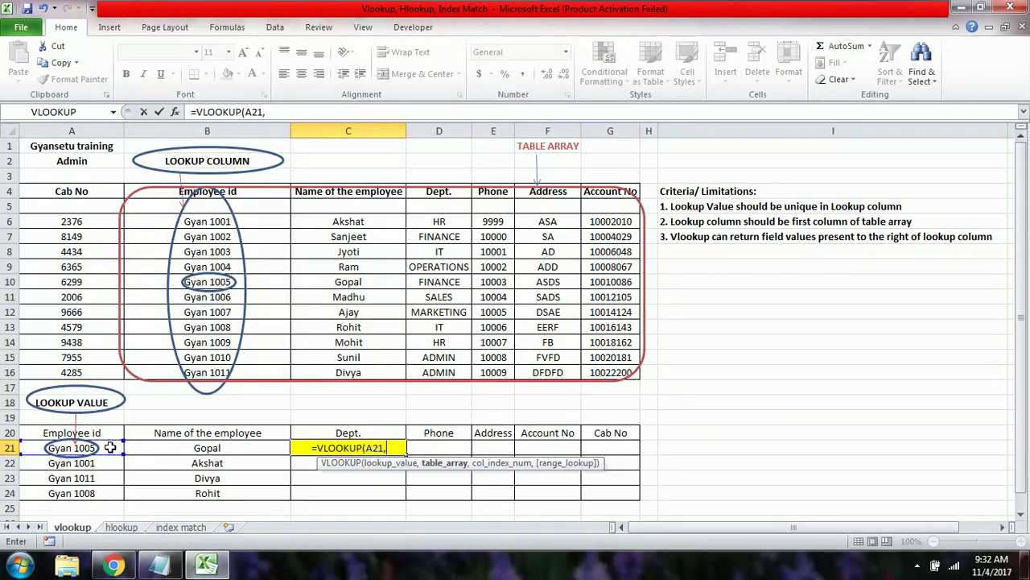
drag(162, 197, 600, 373)
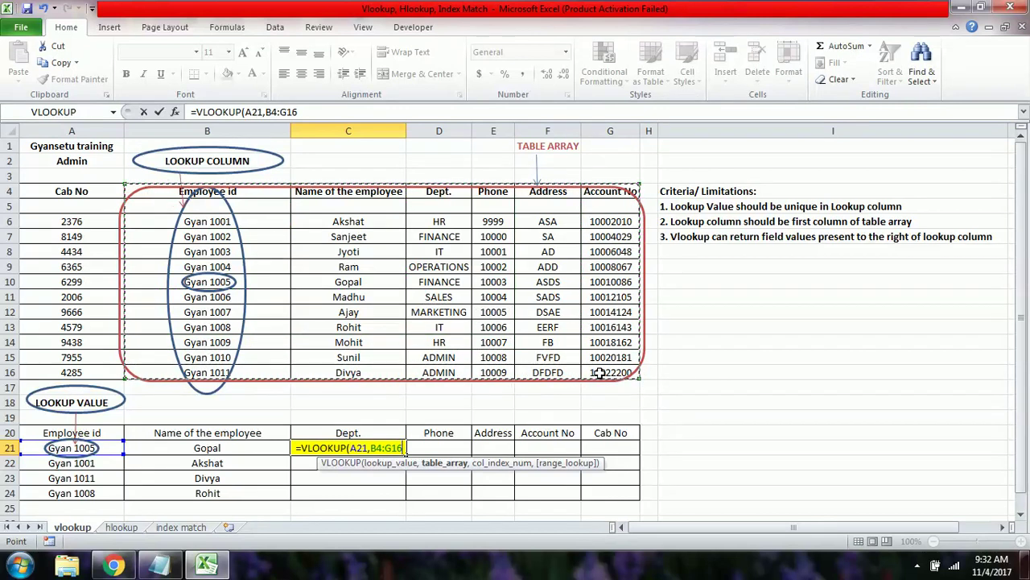
key(F4)
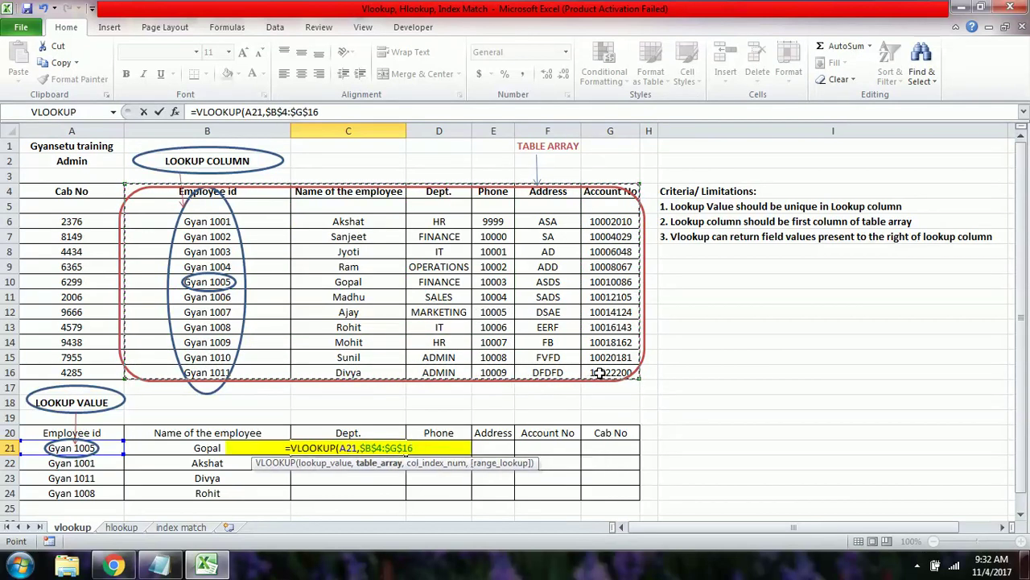
text(,)
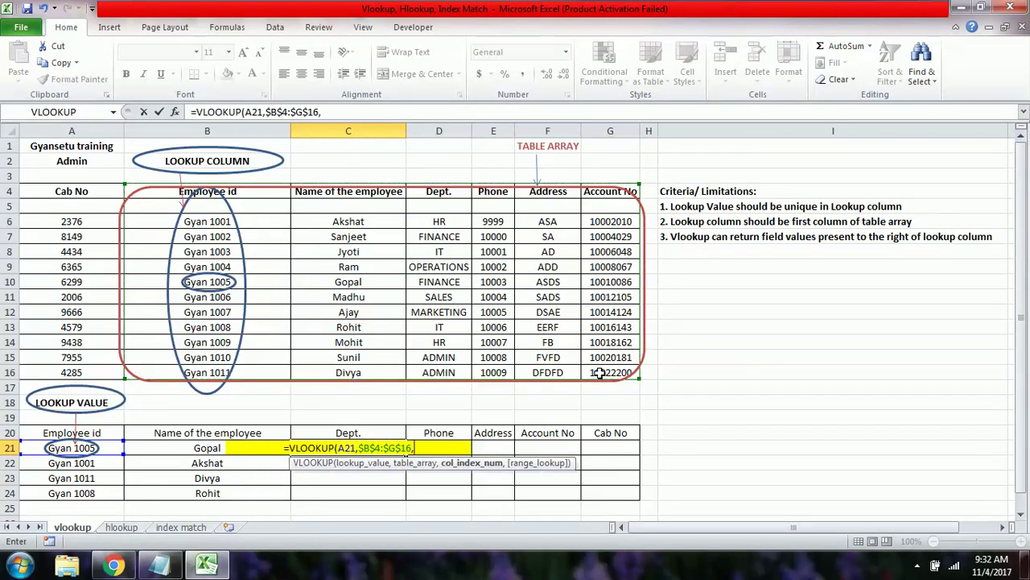
text(3,0)
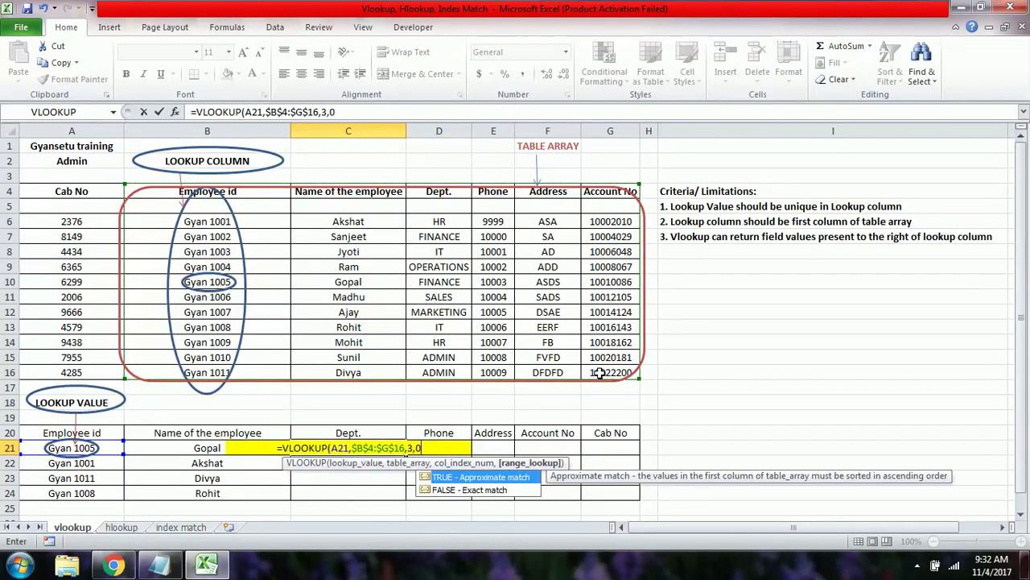
key(Return)
Copy the department formula from C21 to C22:C24
key(Up)
key(ctrl+c)
key(Down)
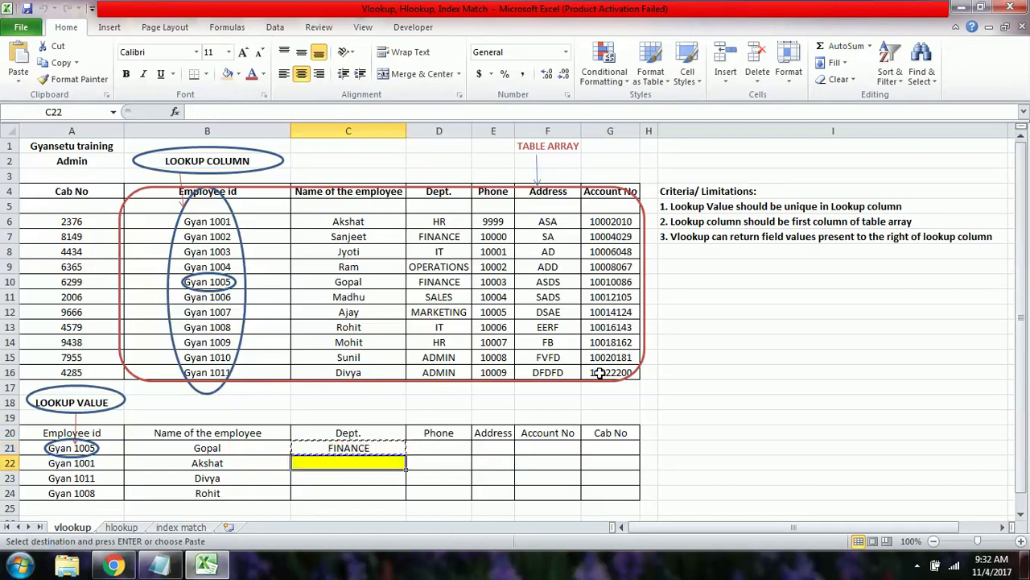
key(shift+Down)
key(shift+Down)
key(ctrl+v)
key(Escape)
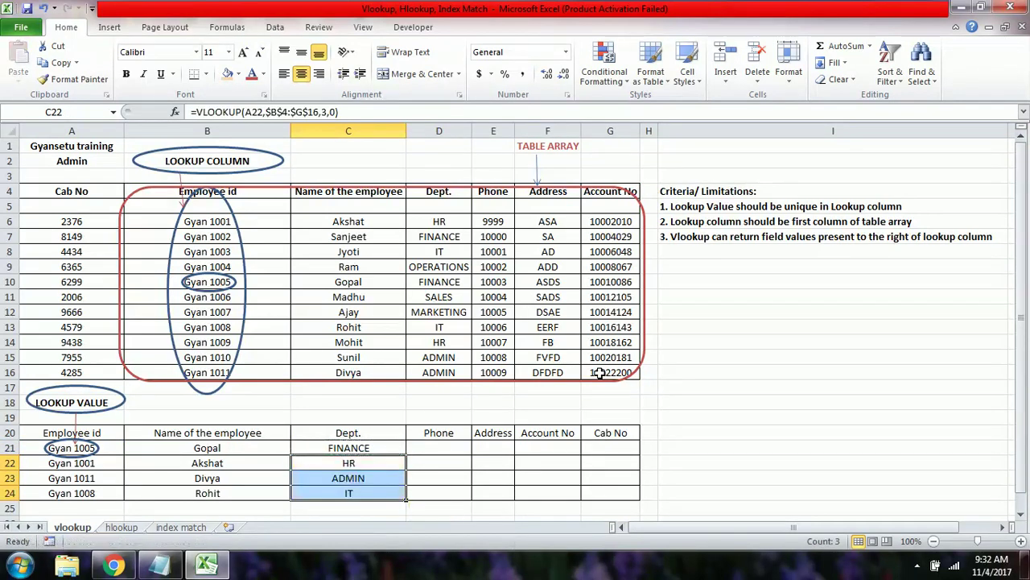
Review the remaining lookup headers Phone, Address, Account No and Cab No in D20:G20
click(483, 463)
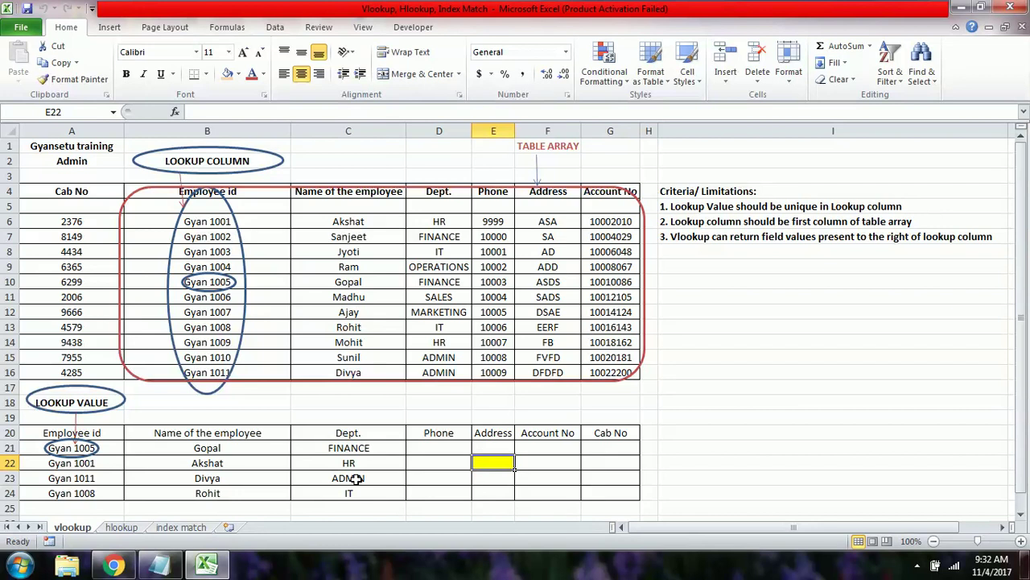
click(434, 435)
click(488, 433)
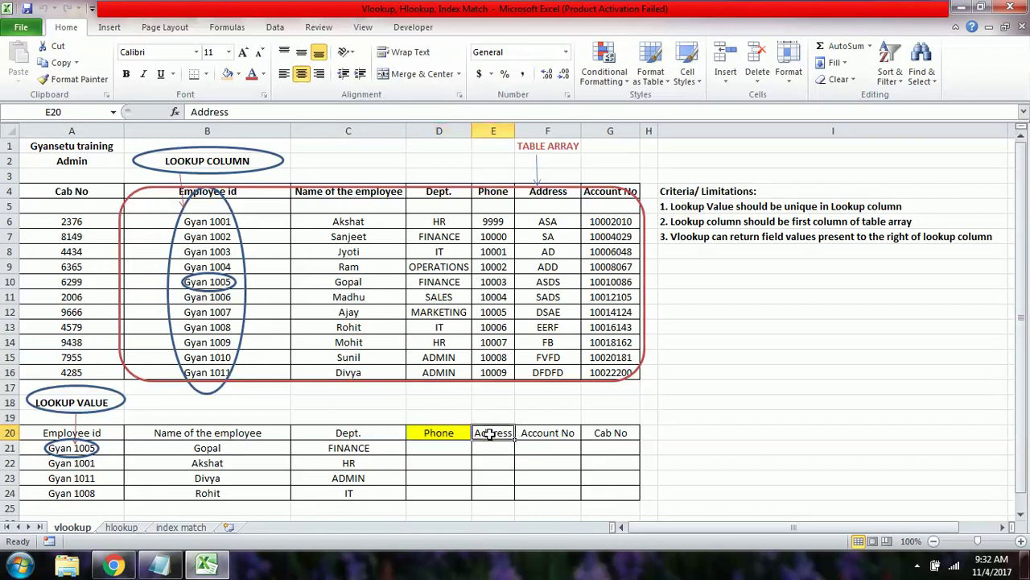
click(559, 431)
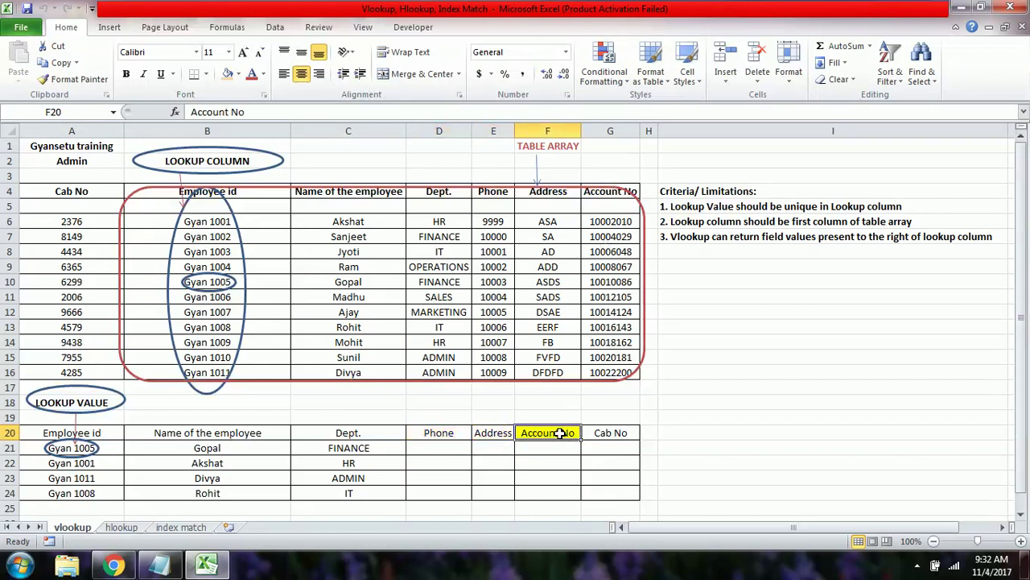
click(614, 432)
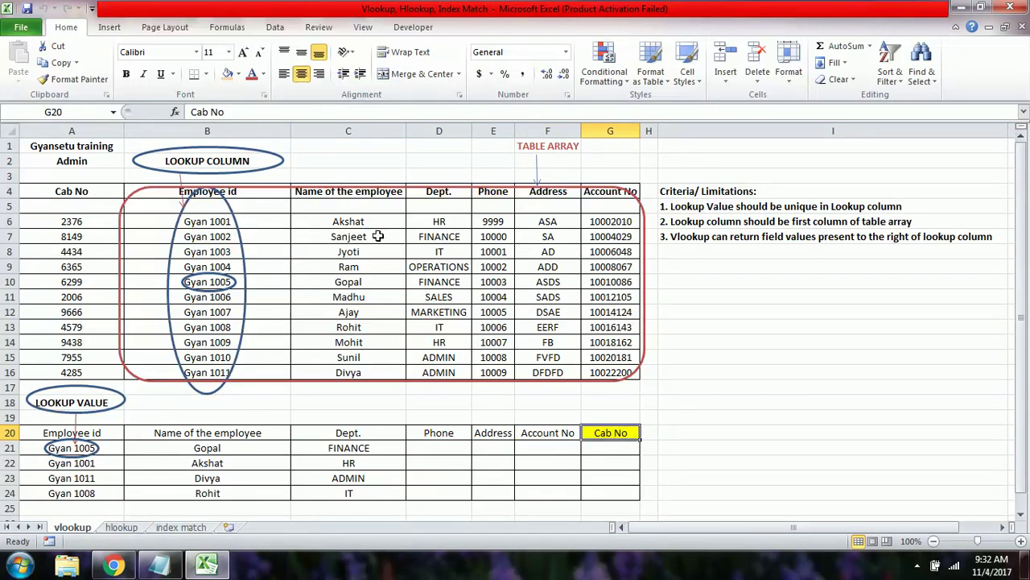
Narrow column G and move the Cab No data from A4:A16 to the range starting at H4
drag(640, 131, 613, 138)
drag(74, 194, 101, 367)
key(ctrl+x)
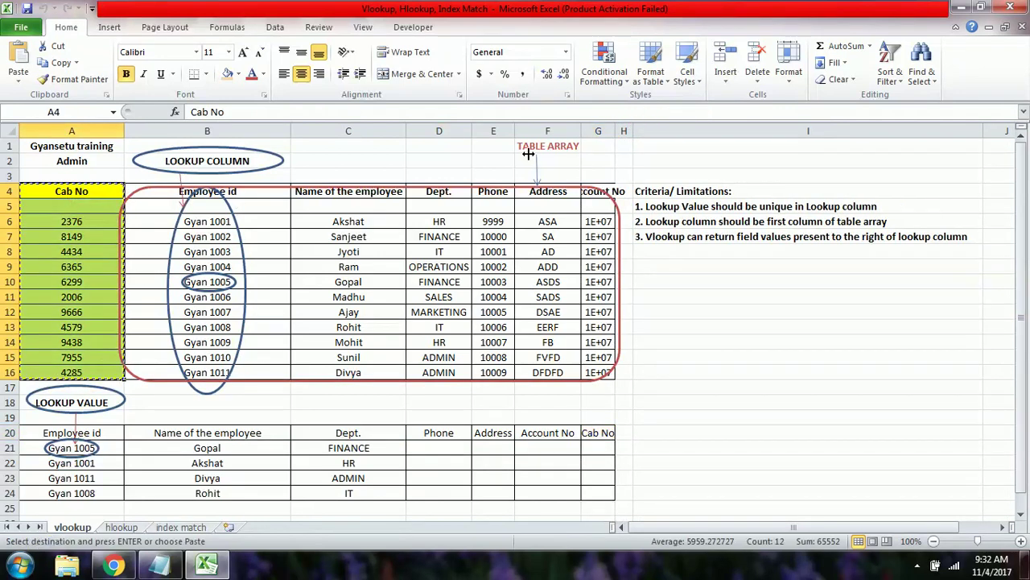
click(627, 191)
key(ctrl+v)
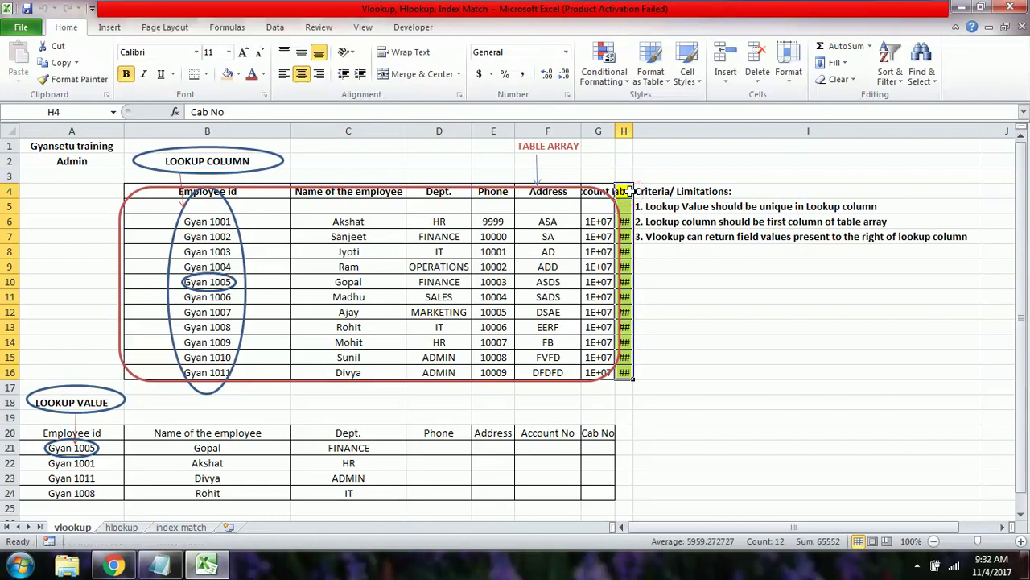
Adjust the widths of columns B, C, G and H so the source table's headers and values fit
drag(291, 130, 219, 130)
drag(335, 131, 285, 130)
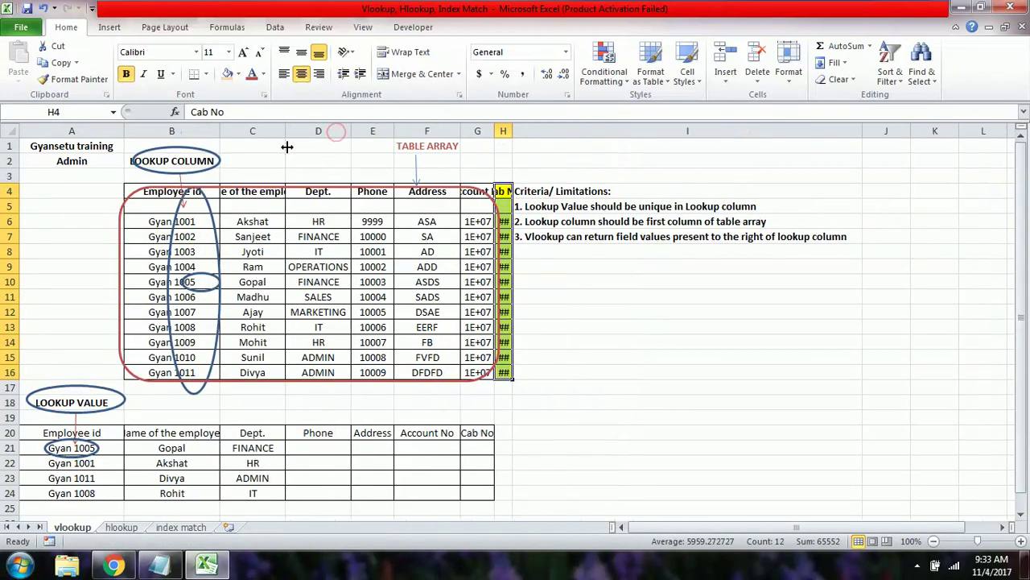
drag(510, 130, 564, 130)
drag(497, 133, 525, 130)
drag(220, 130, 228, 130)
drag(291, 130, 341, 133)
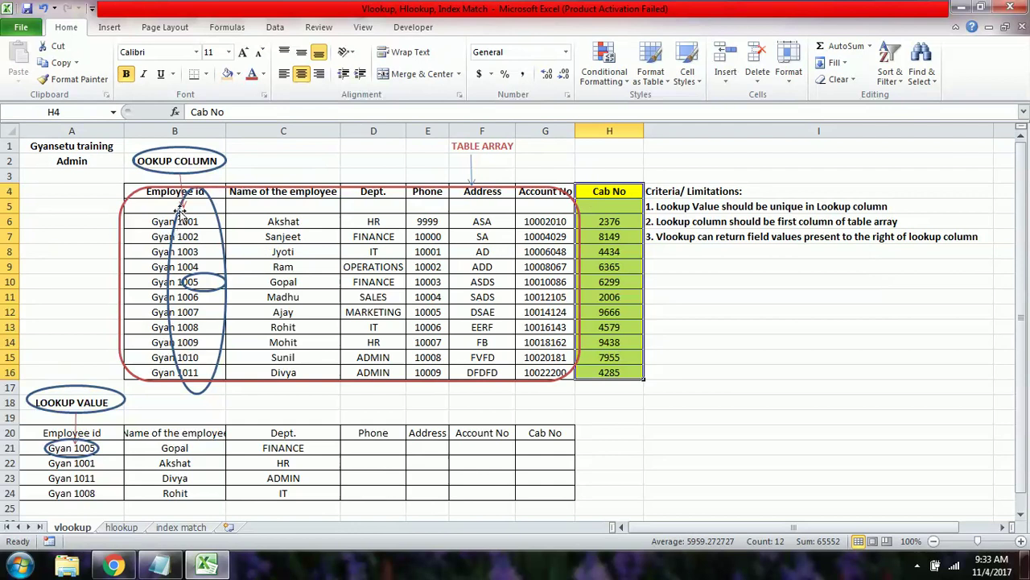
Start a VLOOKUP formula in G21 with lookup value A21 and the absolute table array $B$4:$H$16
click(545, 448)
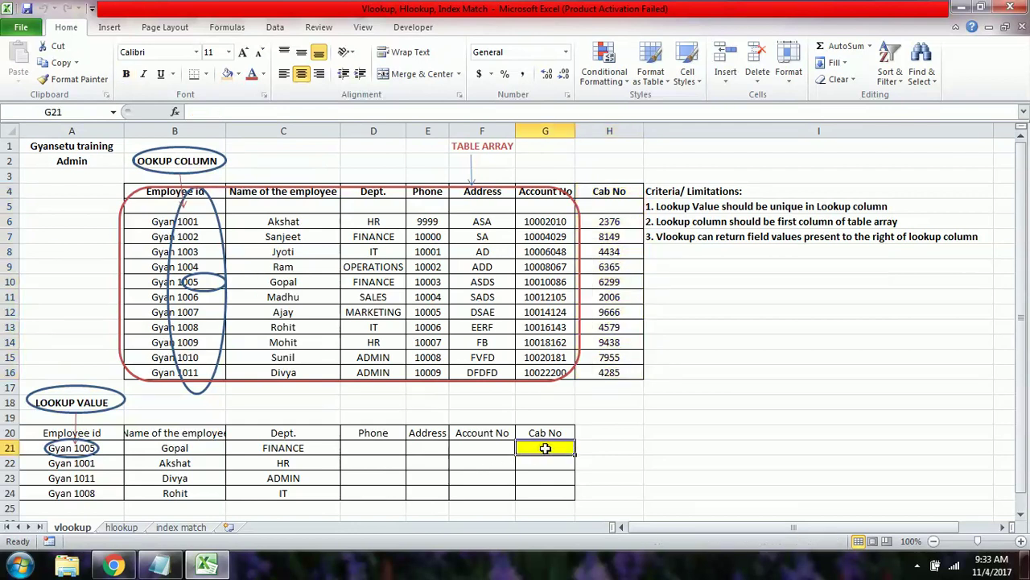
text(=VLOO)
key(Tab)
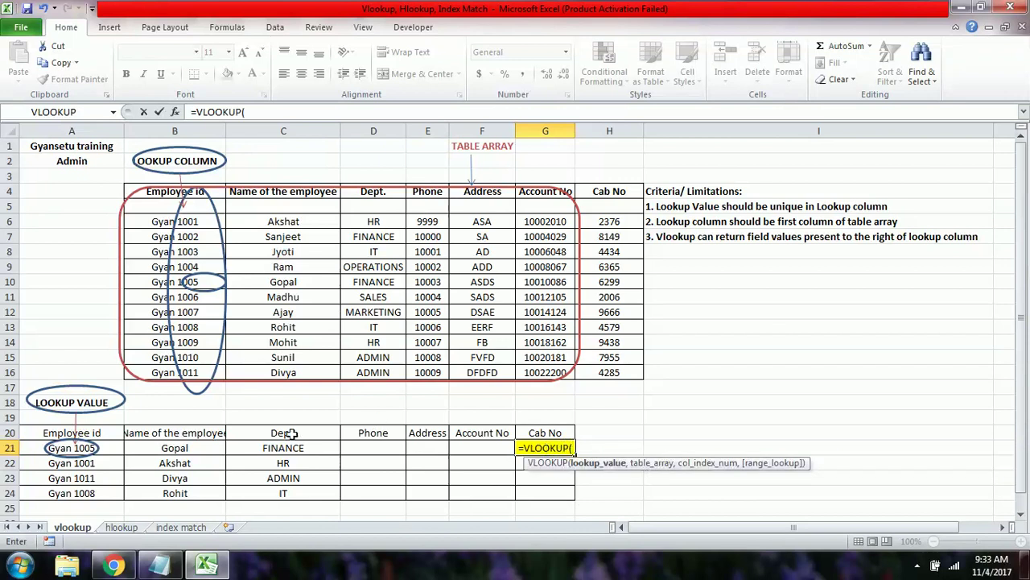
click(72, 448)
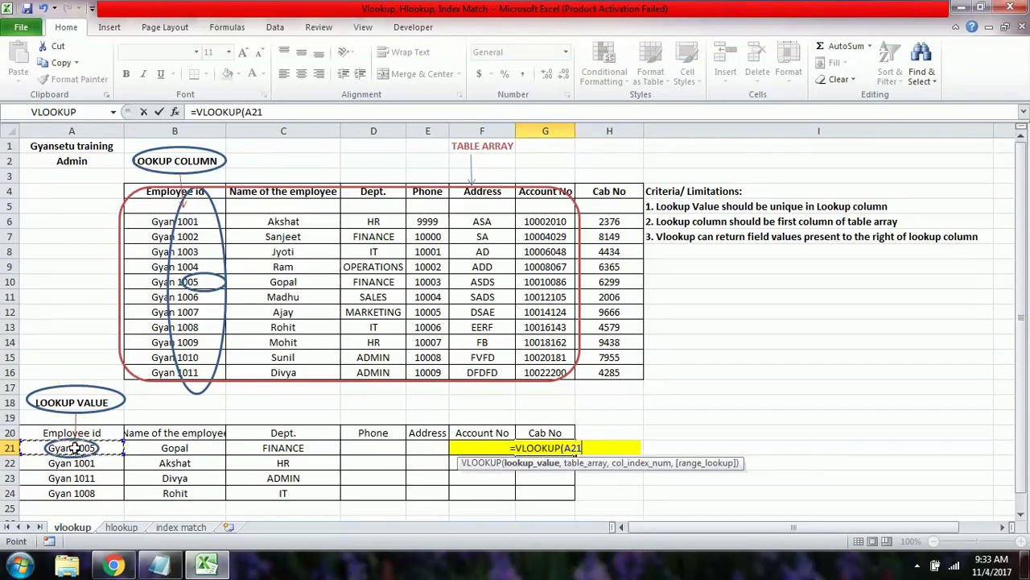
text(,)
drag(174, 195, 596, 374)
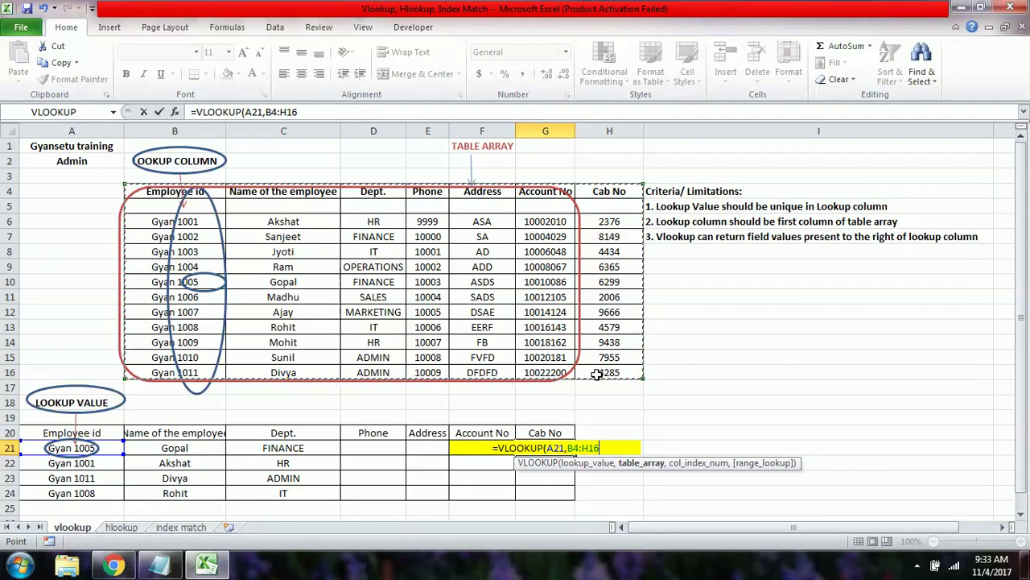
key(F4)
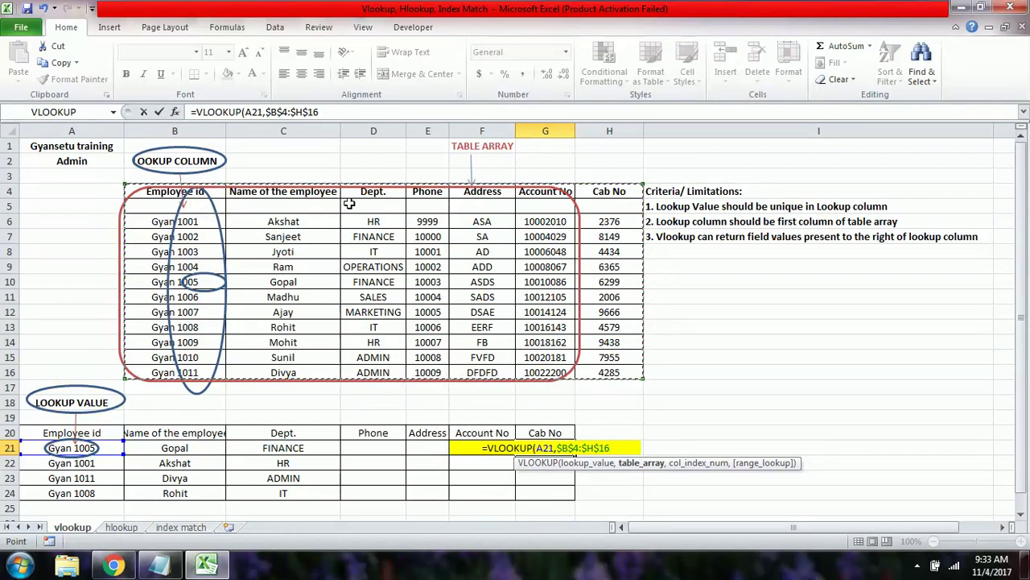
Complete G21's VLOOKUP formula with column index 7 and range lookup 0
text(,)
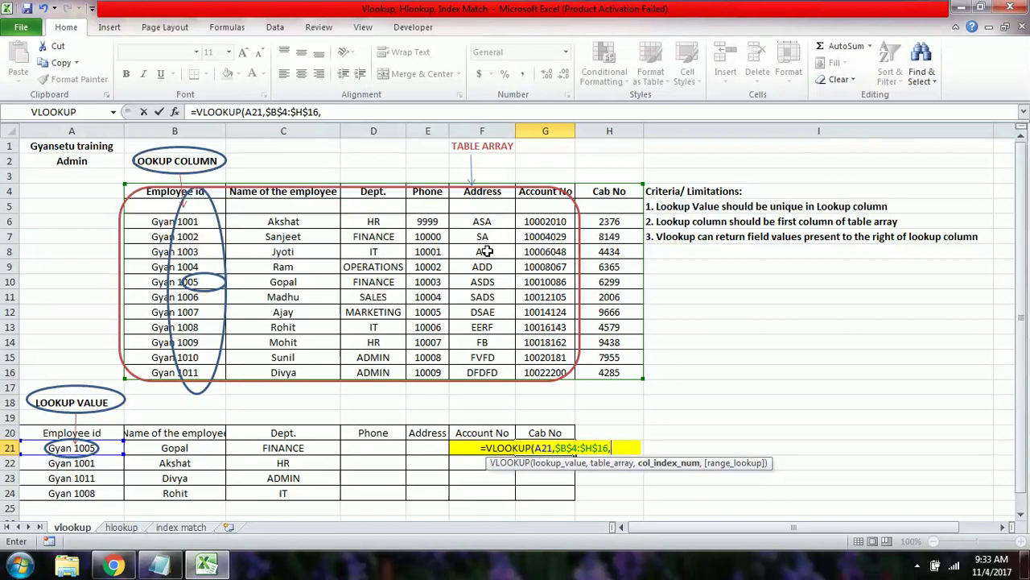
click(610, 250)
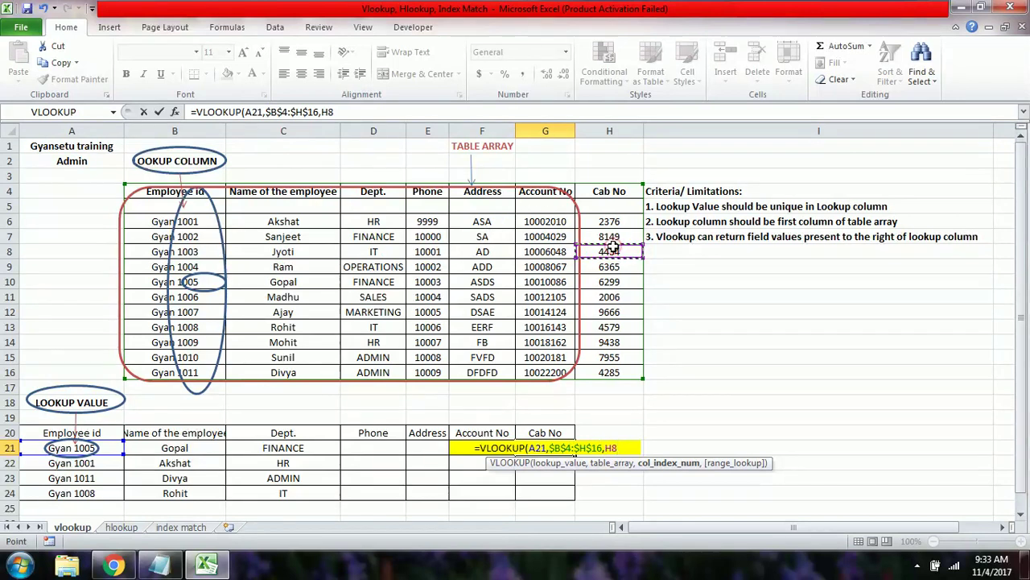
key(BackSpace)
key(BackSpace)
text(7,)
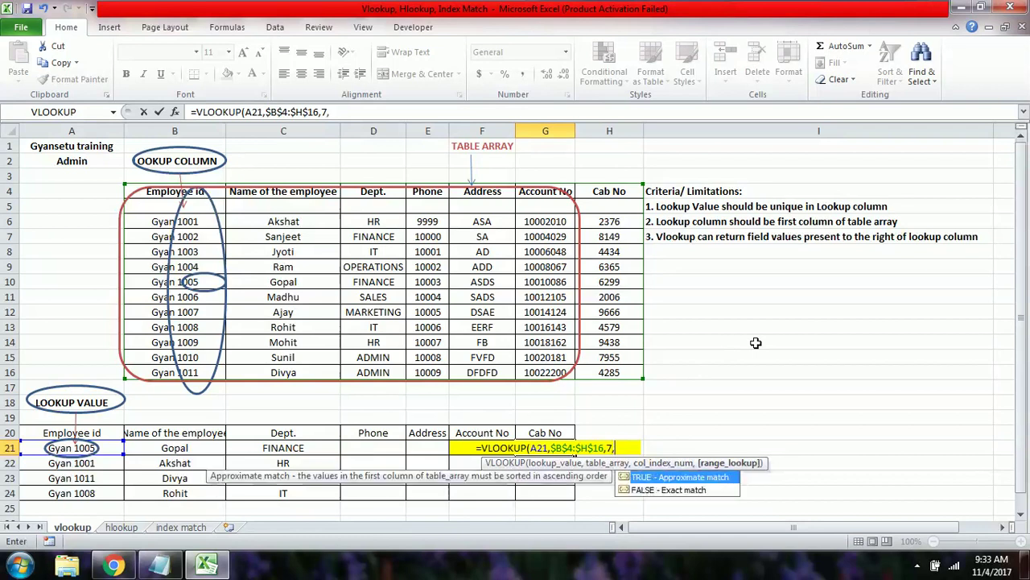
text(0)
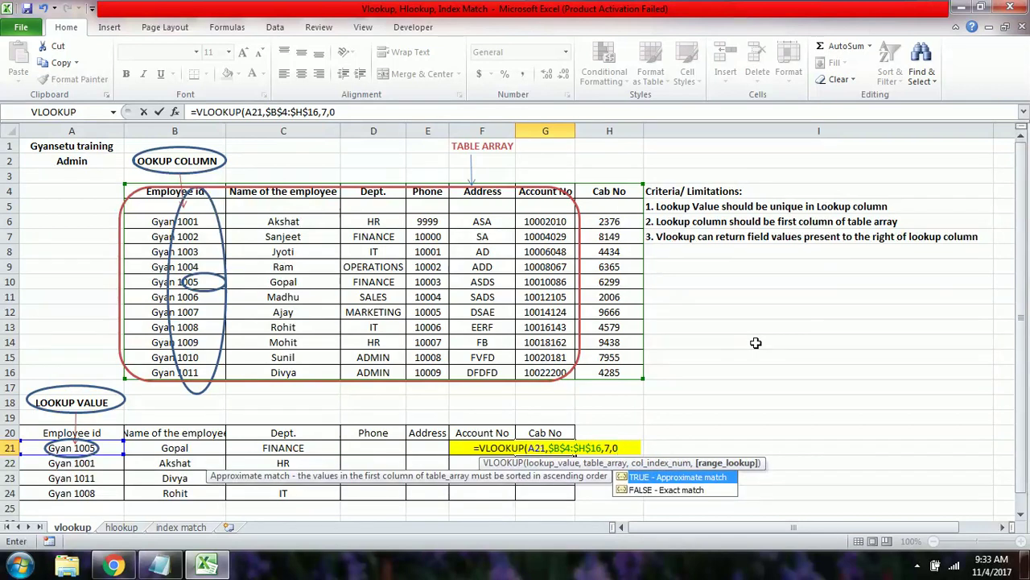
key(Return)
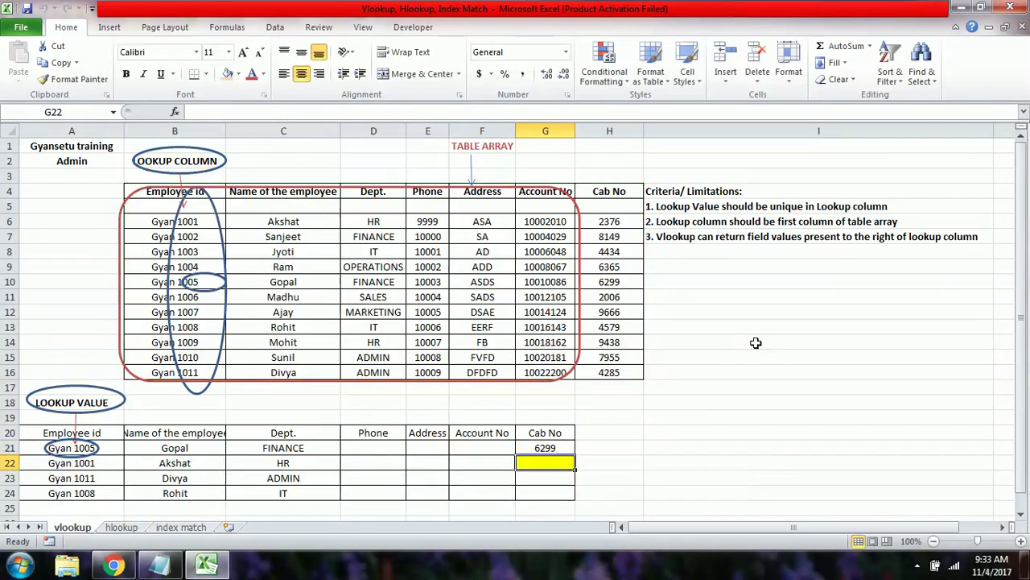
Copy the Cab No formula from G21 to G22:G24
key(Up)
key(ctrl+c)
key(Down)
key(shift+Down)
key(shift+Down)
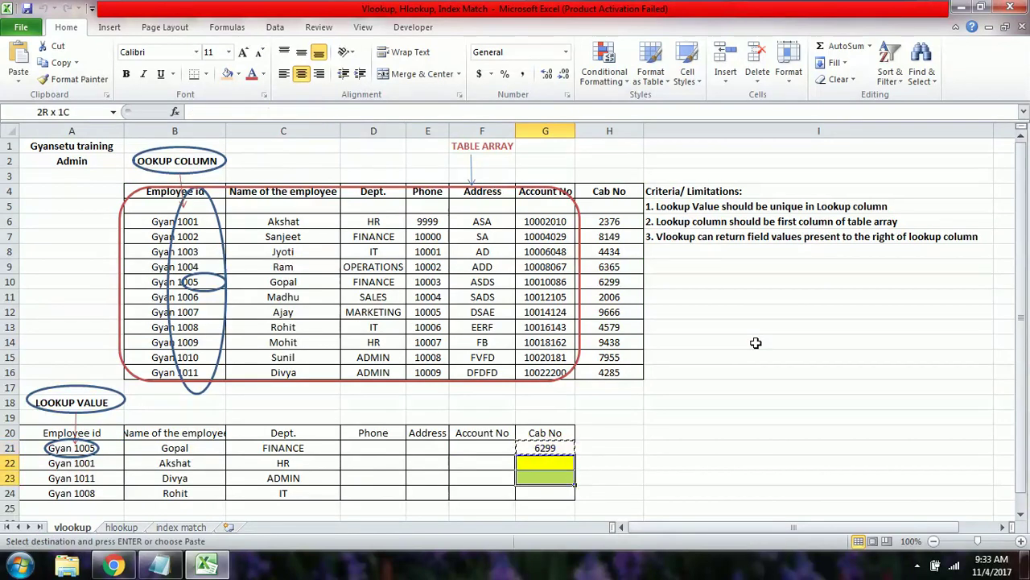
key(ctrl+v)
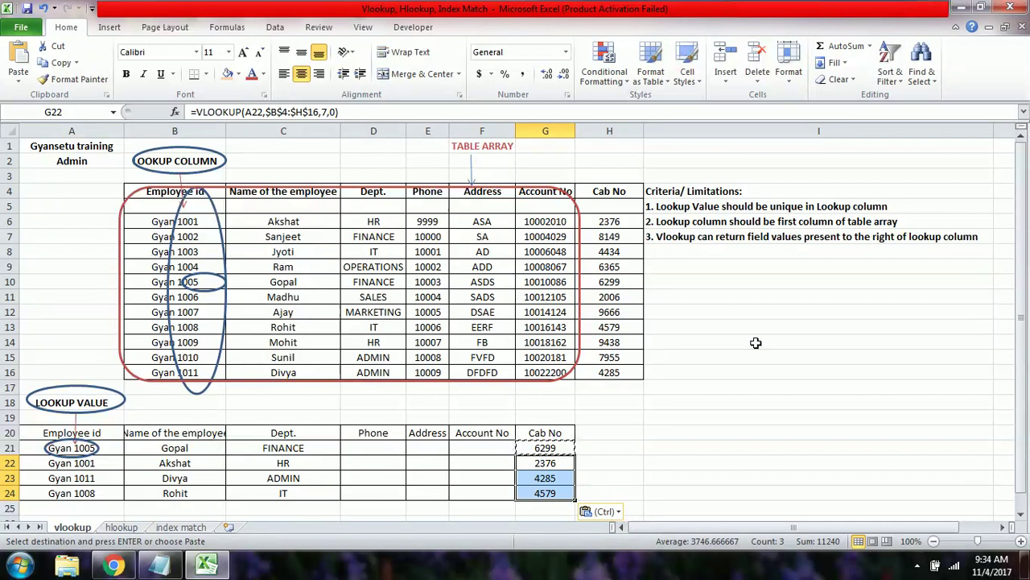
key(Escape)
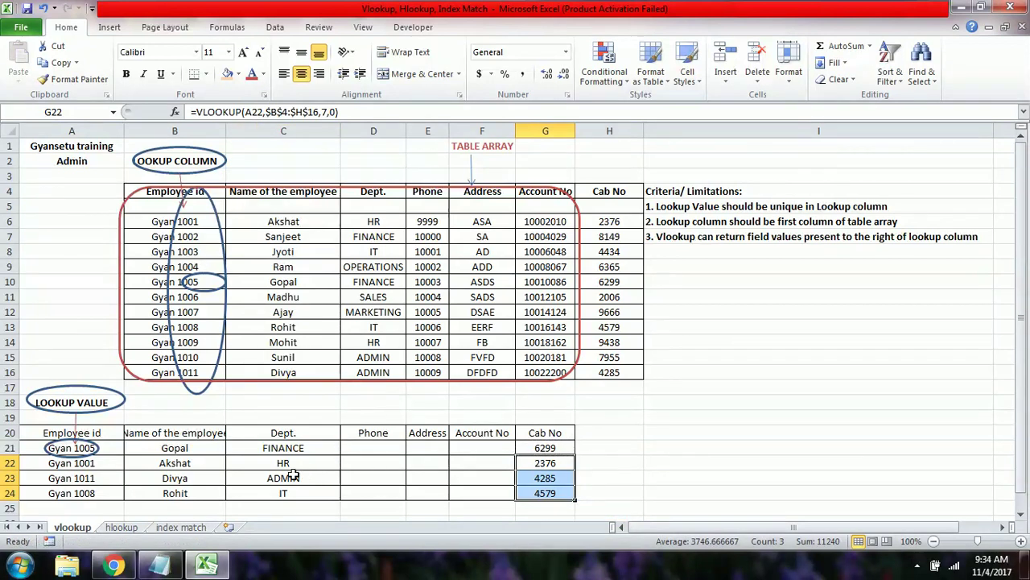
Compare the formulas in B21 and C21 and review the Cab No results in G21:G24
click(261, 451)
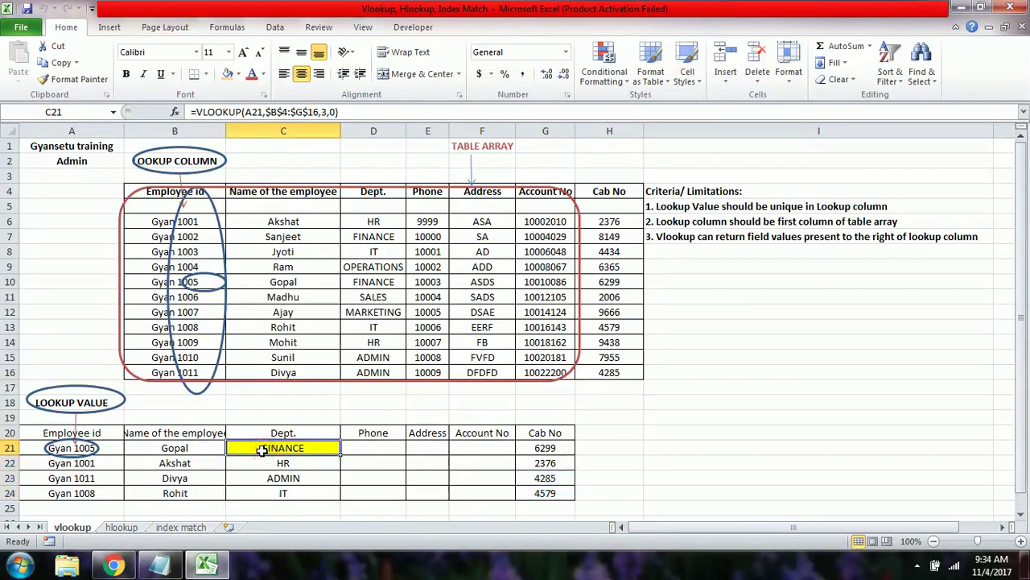
click(189, 449)
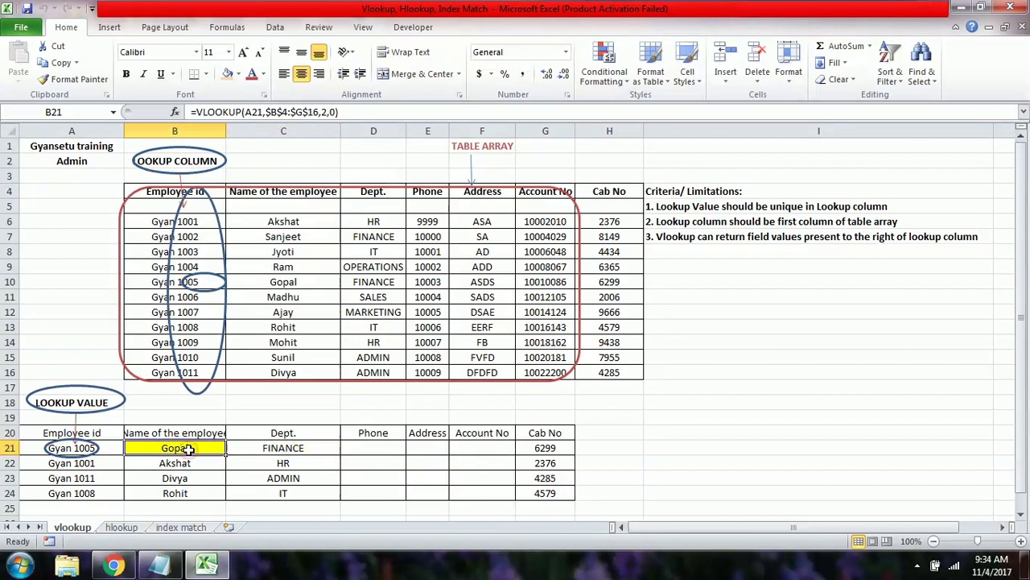
click(296, 450)
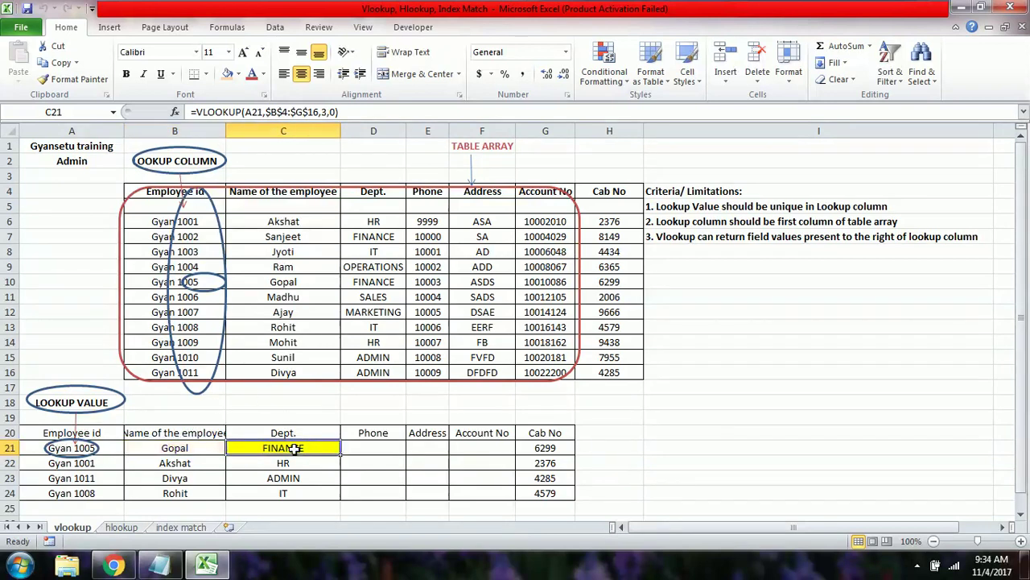
click(391, 450)
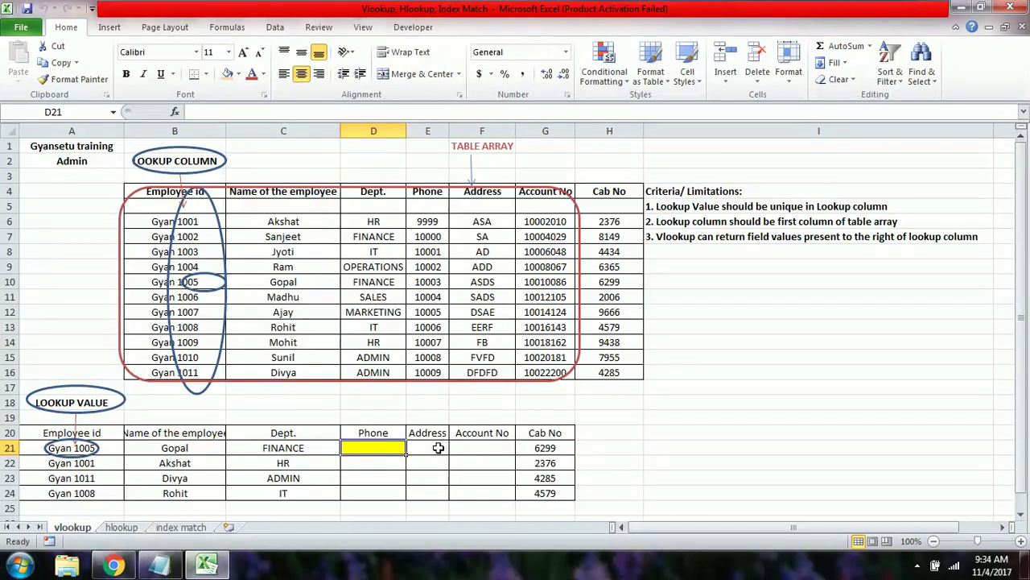
drag(538, 449, 546, 498)
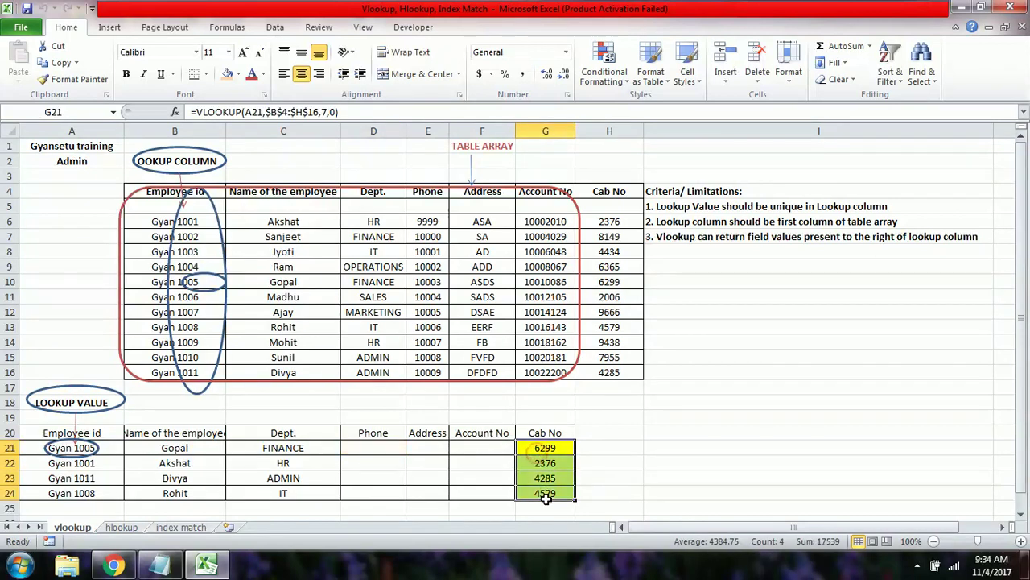
Clear the lookup results in G21:G24 and B21:C24, and widen column B to fit its headings
key(Delete)
click(194, 449)
drag(194, 450, 288, 490)
key(Delete)
drag(227, 131, 285, 133)
Start a VLOOKUP formula in B21 with lookup value A21 and the absolute table array $B$4:$H$16
click(212, 449)
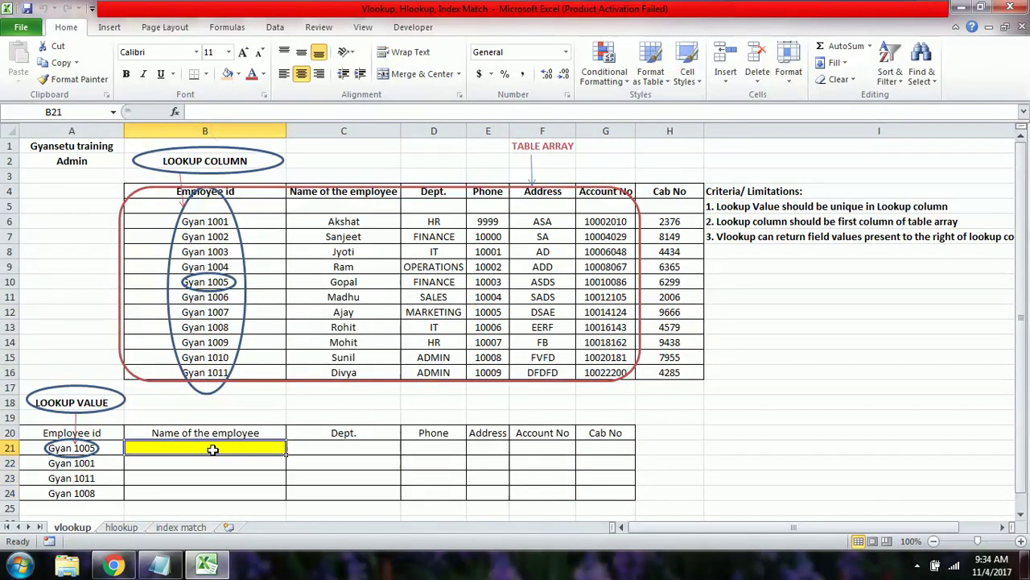
text(=VLOO)
key(Tab)
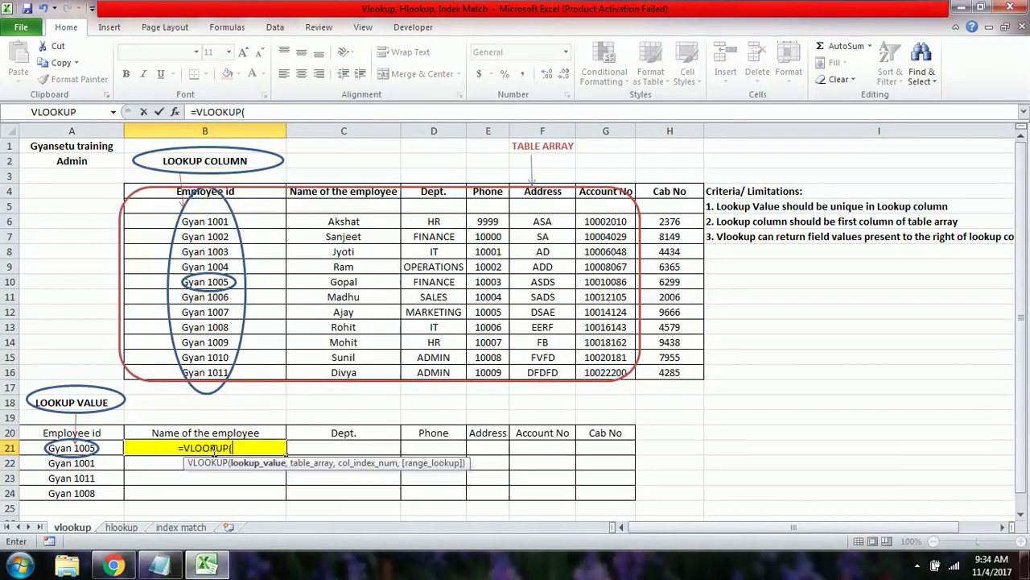
click(105, 447)
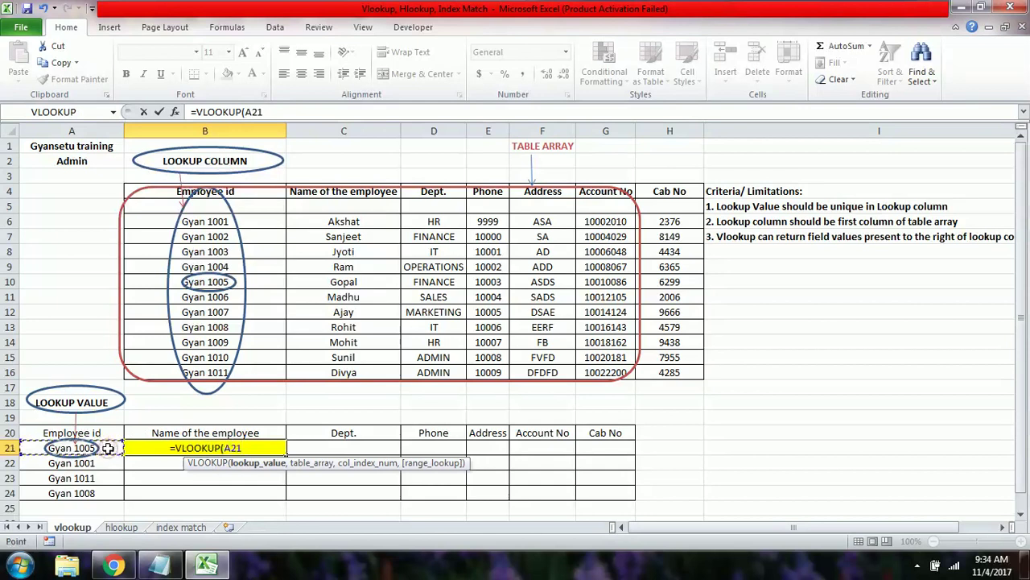
text(,)
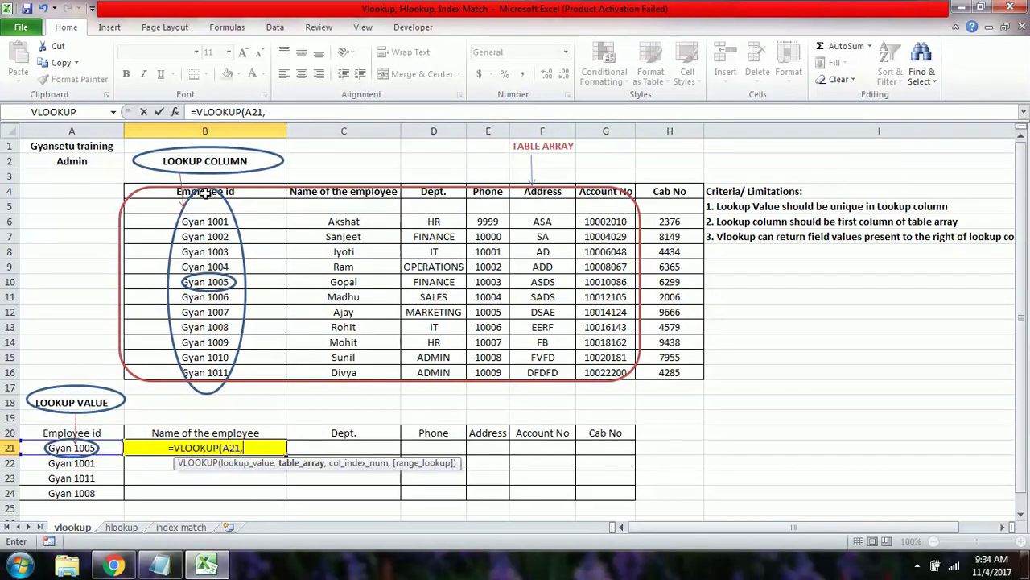
drag(149, 191, 666, 373)
key(F4)
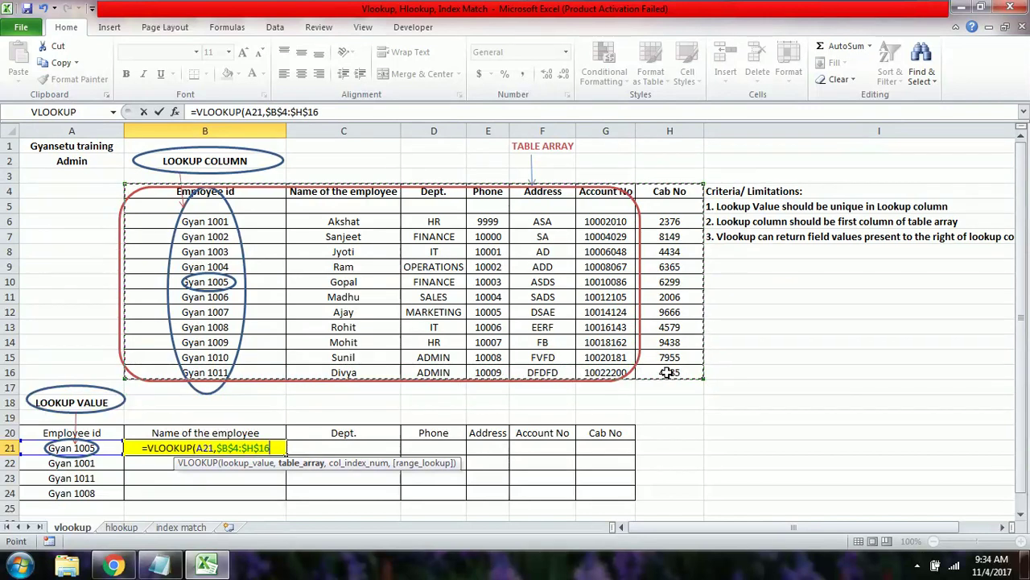
text(,)
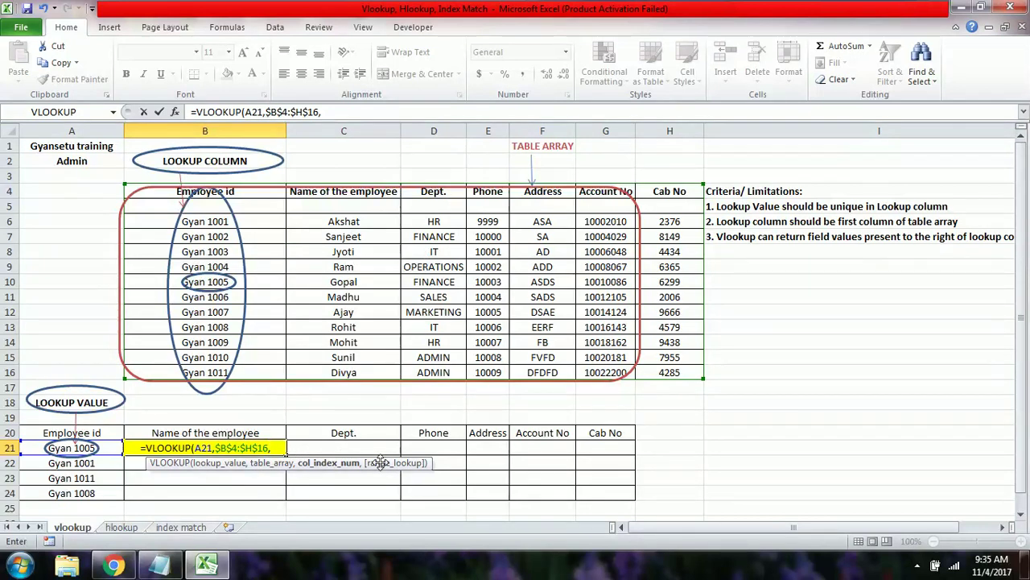
Nest a MATCH function as the column index in B21's formula, with header cell B20 as its lookup value
text(MATCH()
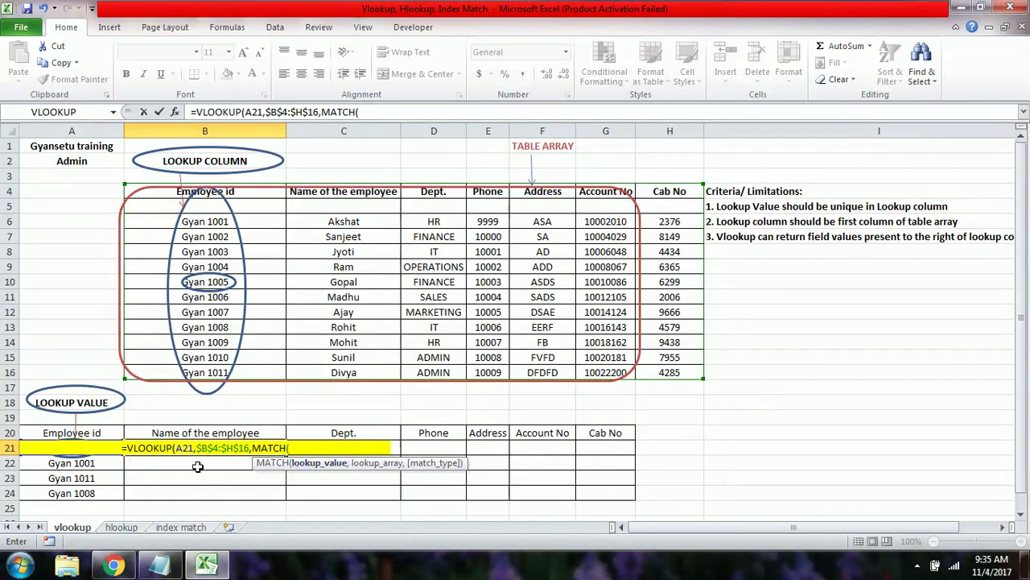
click(100, 463)
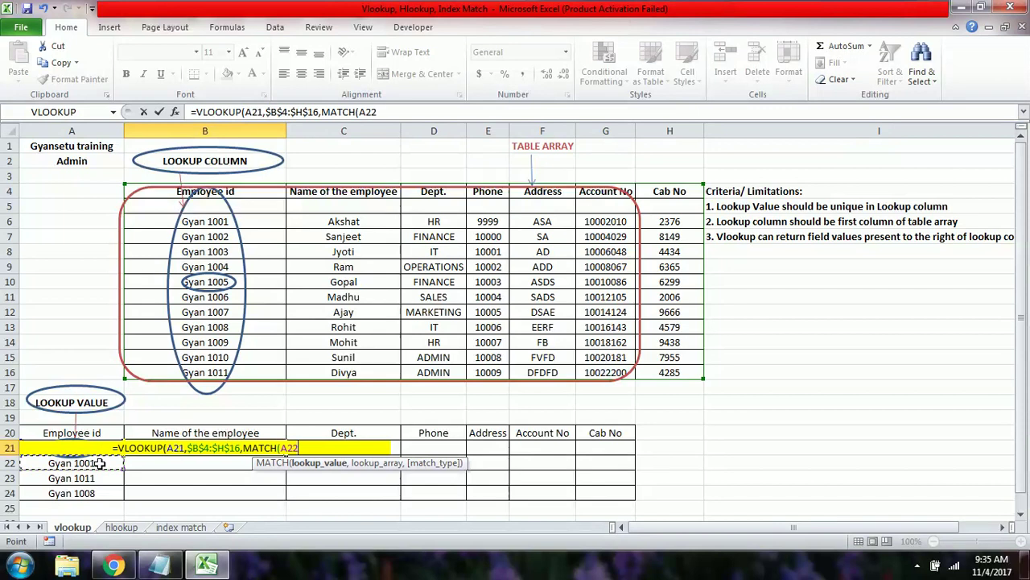
key(Up)
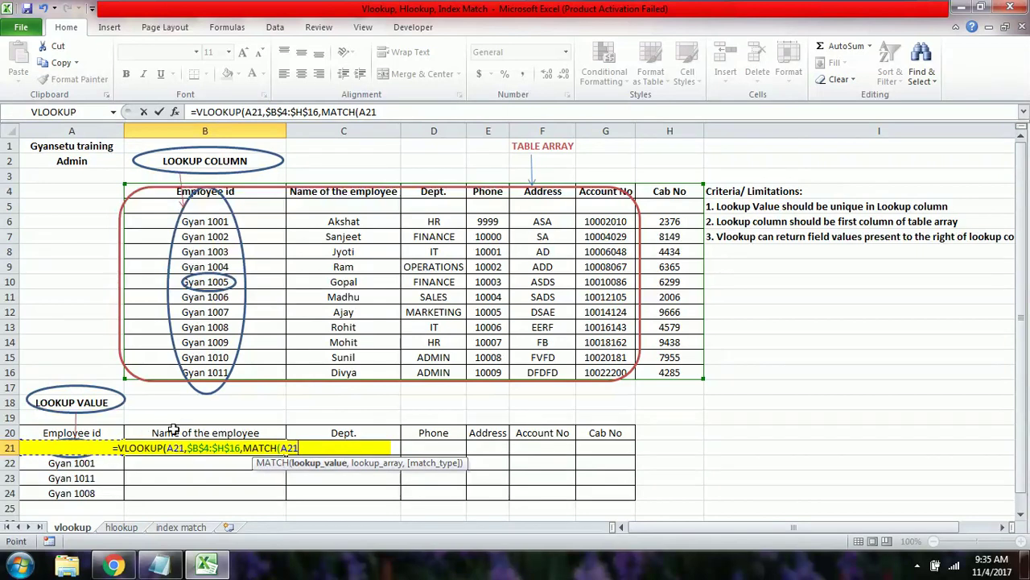
click(207, 433)
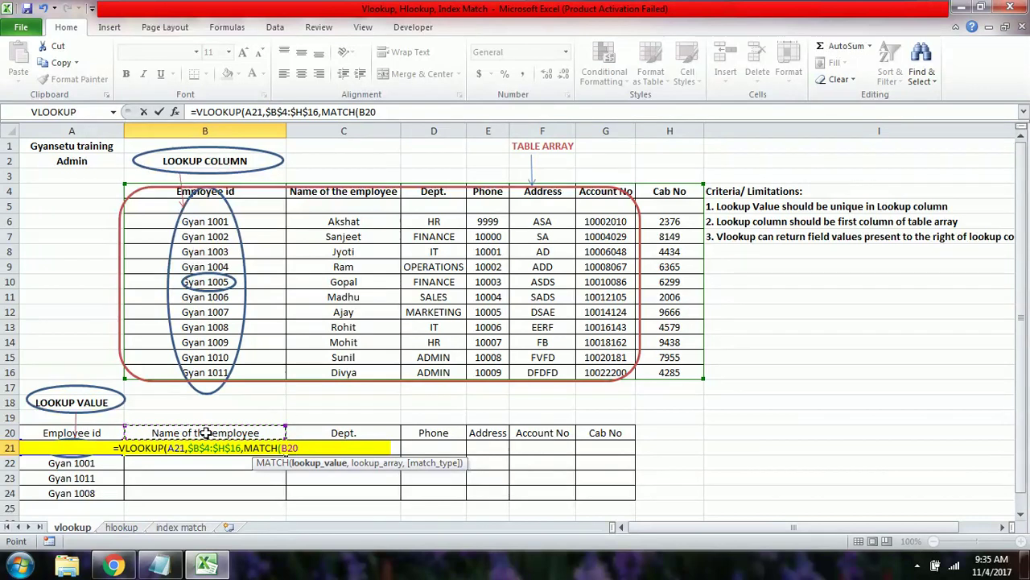
text(,)
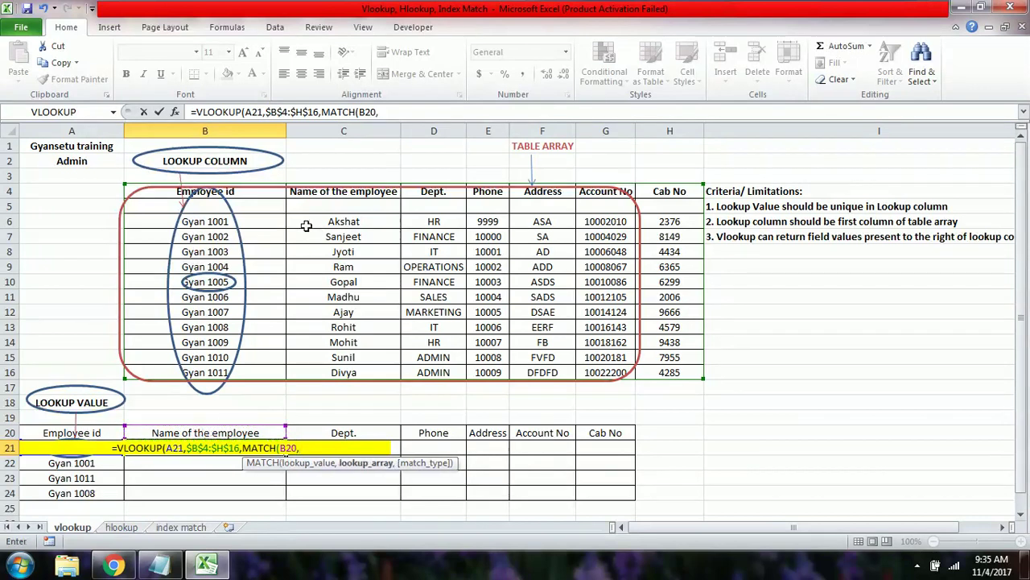
Complete the MATCH with absolute lookup array $B$4:$H$4 and match type 0, and finish the VLOOKUP with range lookup 0
drag(256, 194, 657, 191)
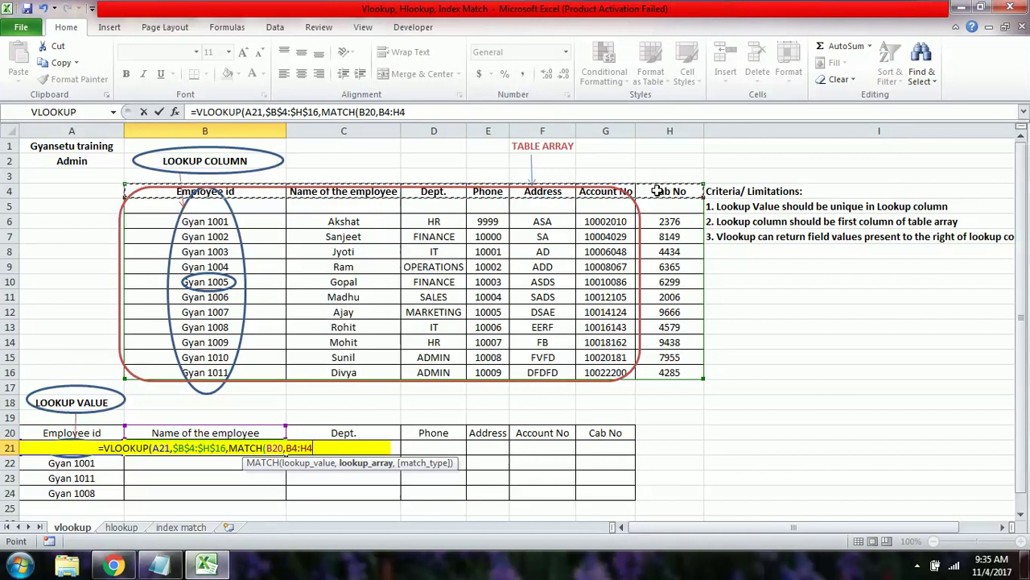
key(F4)
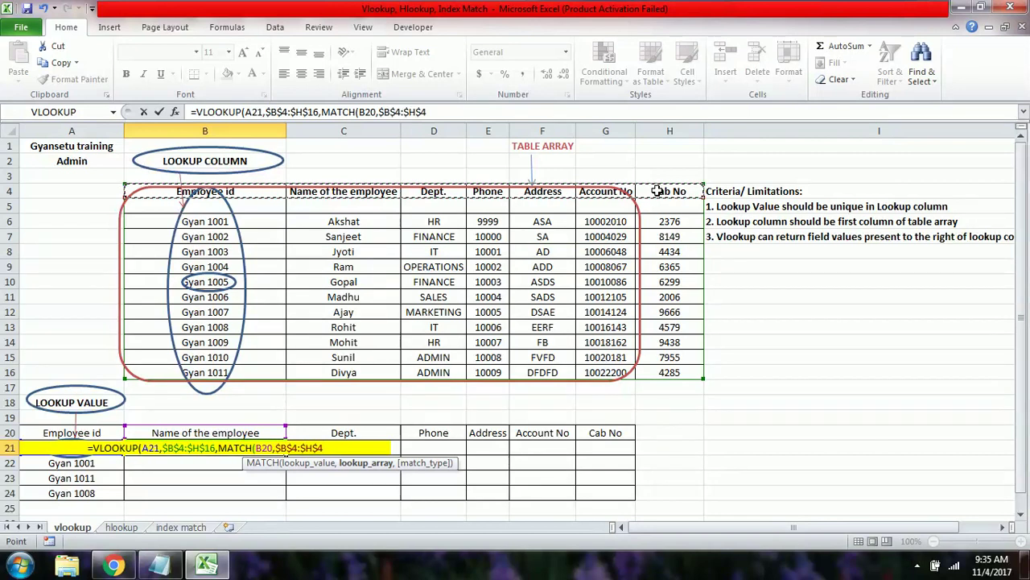
text(,)
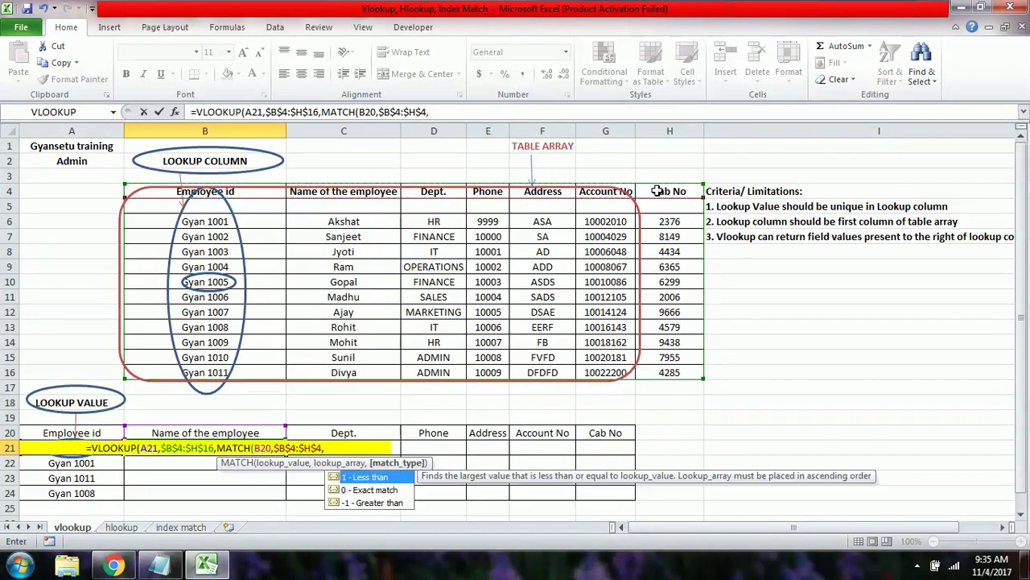
text(0)
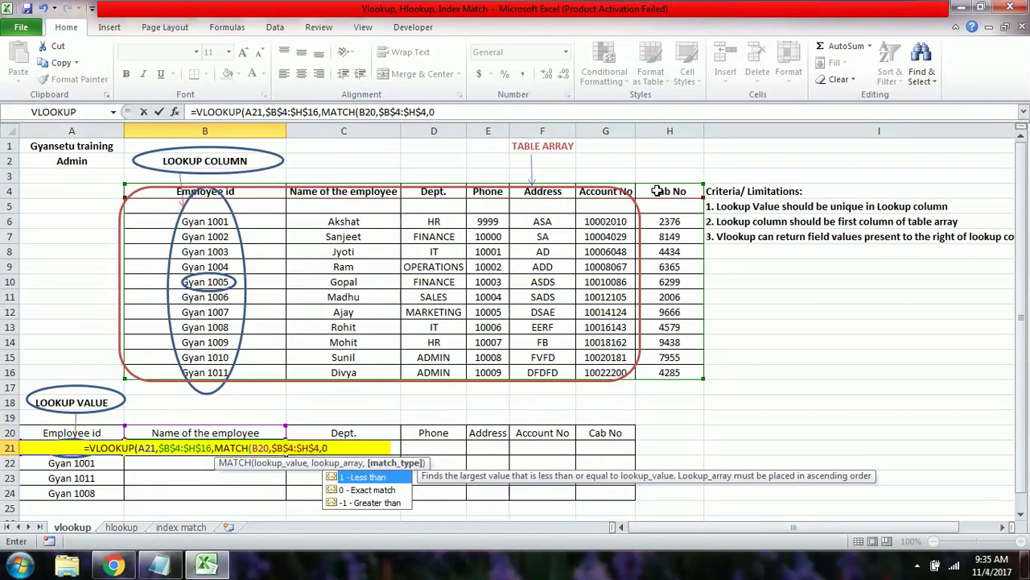
text())
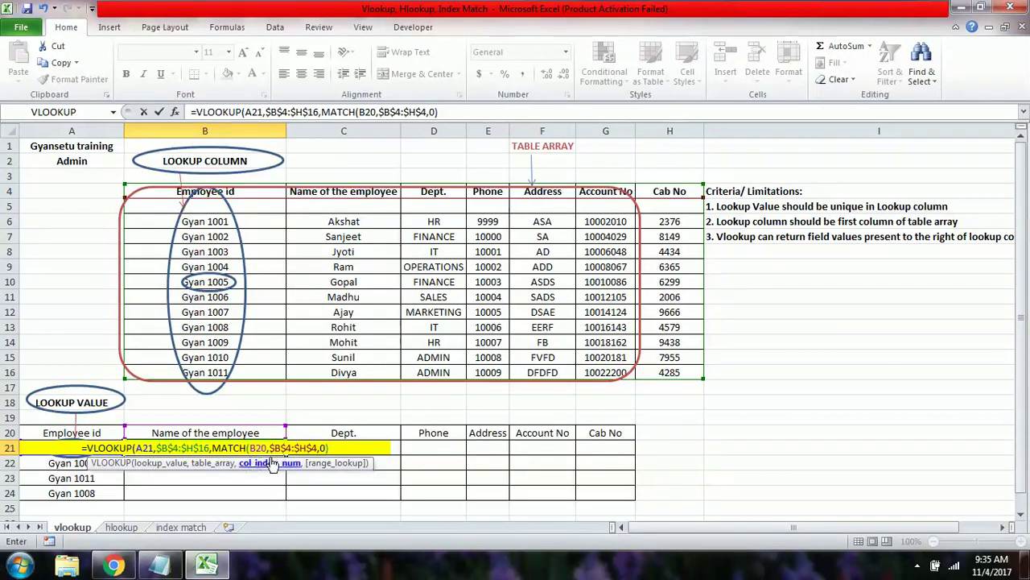
text(,)
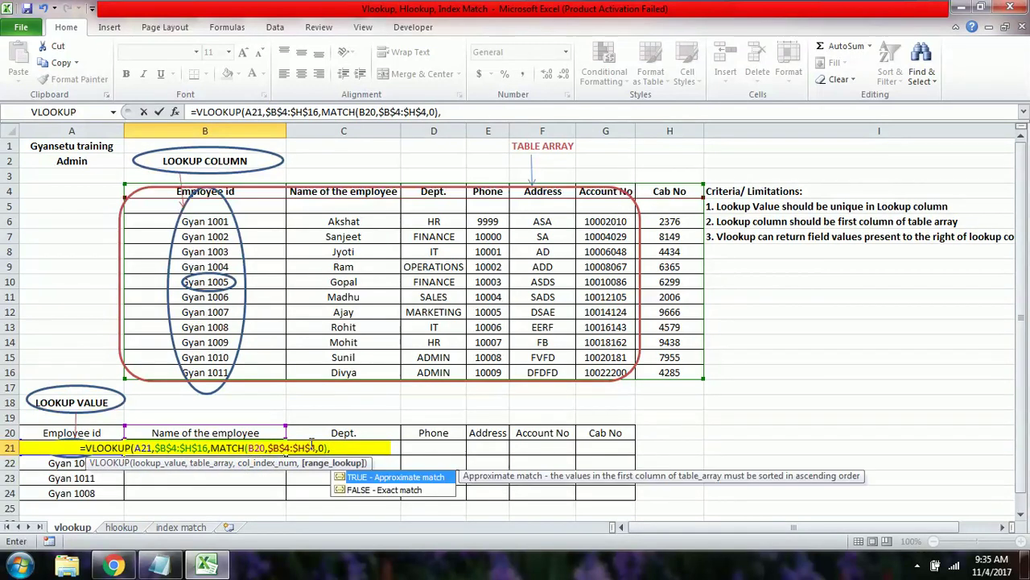
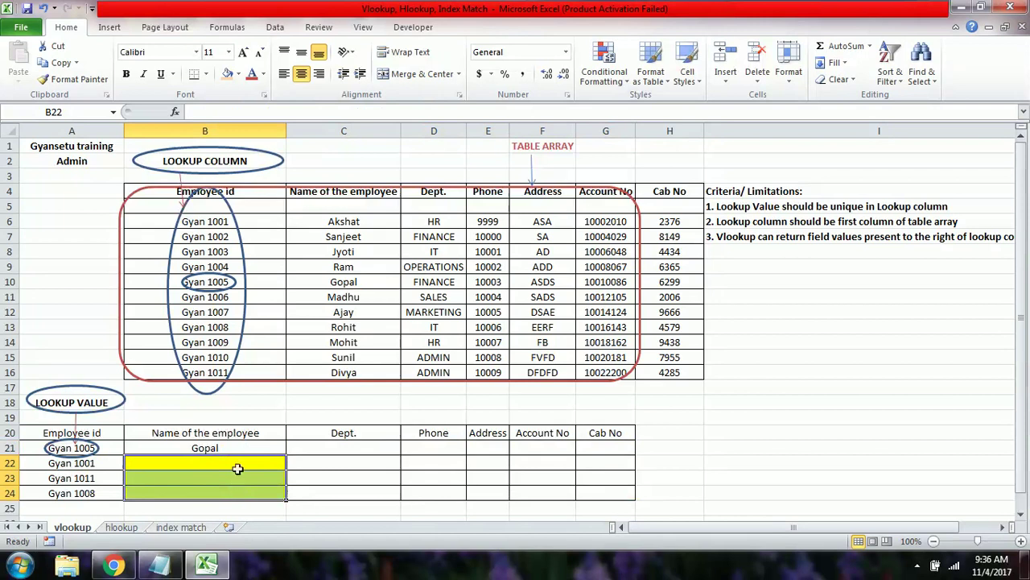
Copy the VLOOKUP-MATCH formula from B21 to the Dept. cell C21
click(236, 447)
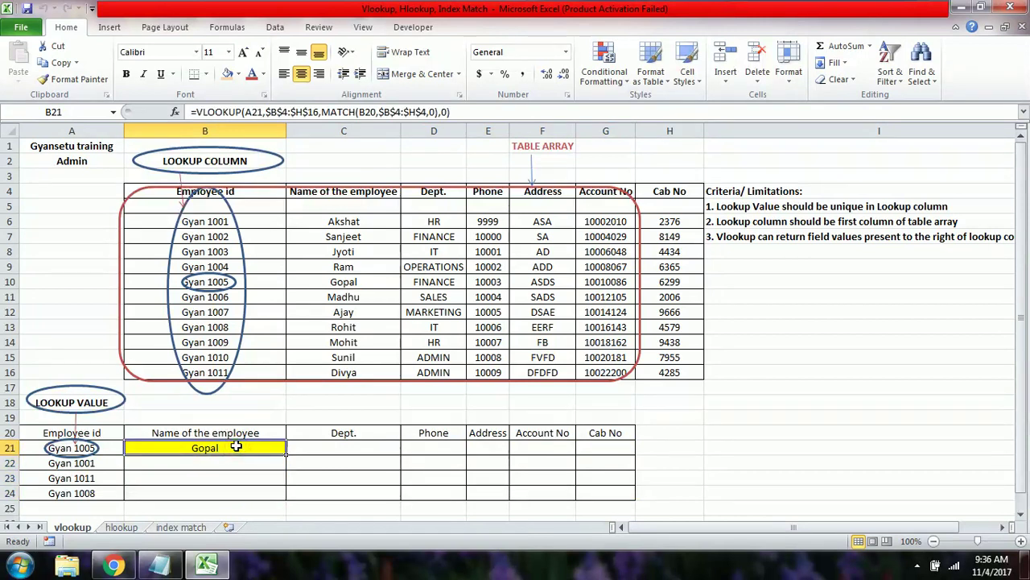
key(ctrl+c)
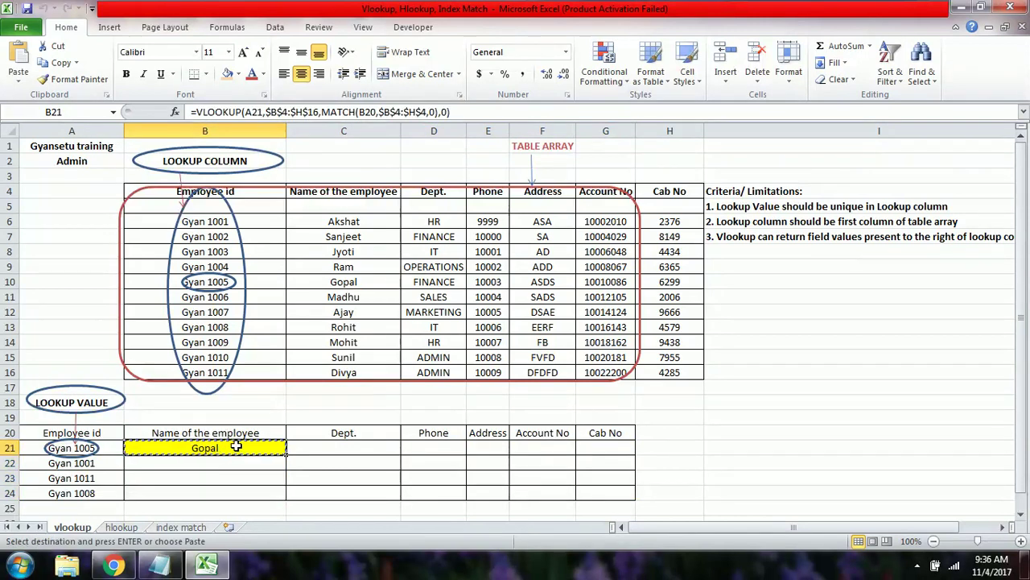
key(Right)
key(Left)
key(Right)
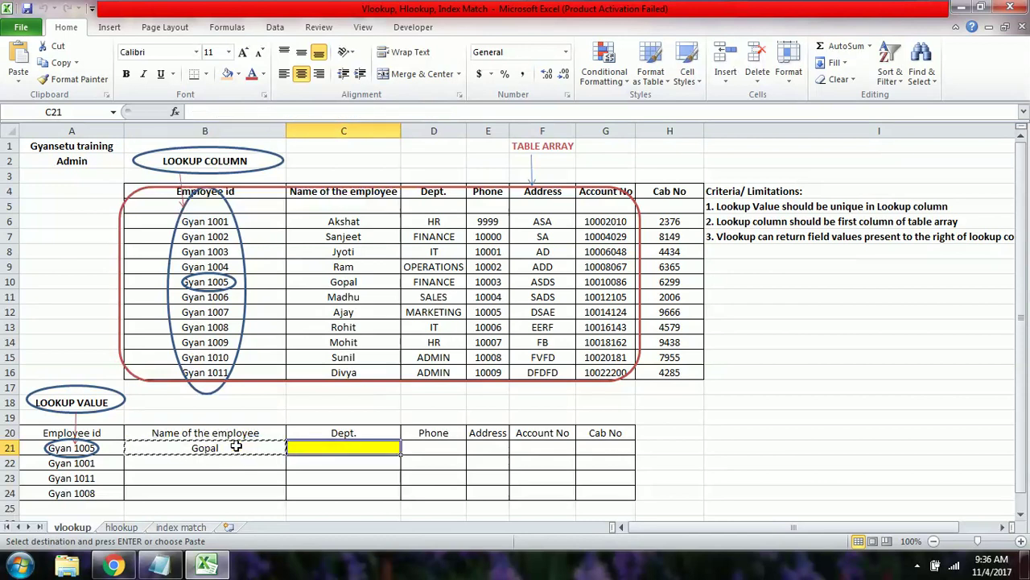
key(ctrl+v)
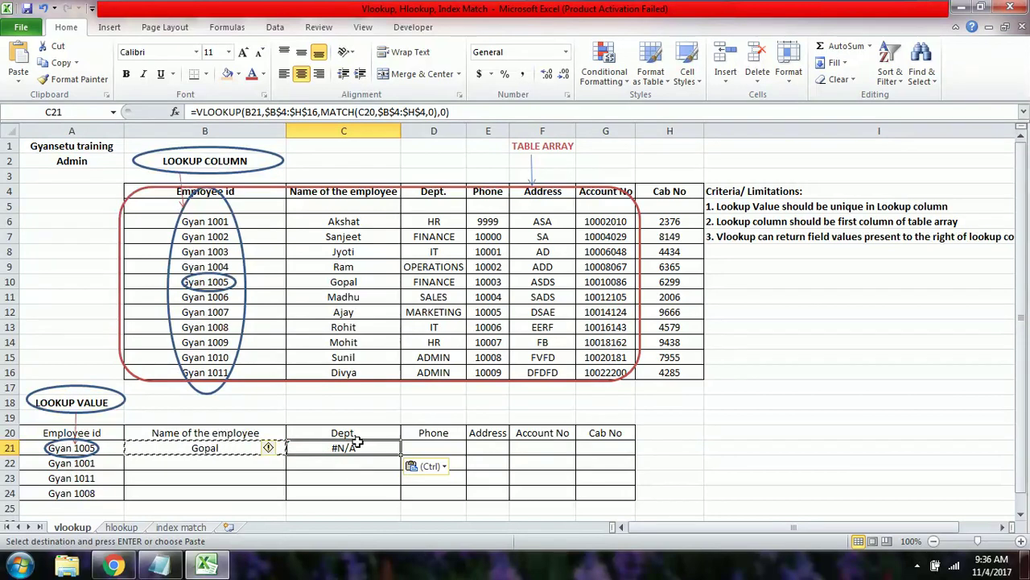
Change the lookup value in B21's formula to $A21, locking only the column
click(226, 447)
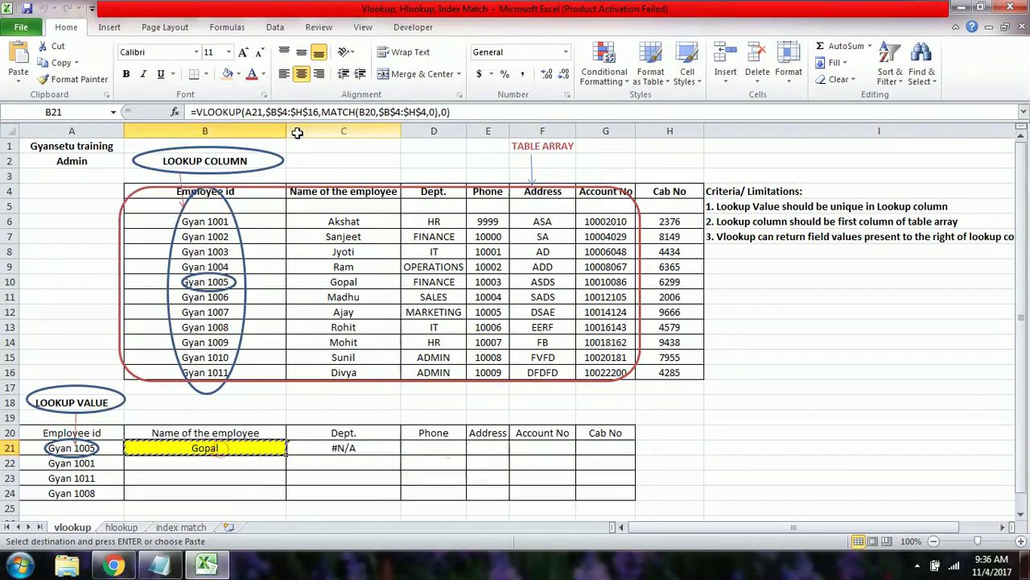
click(262, 112)
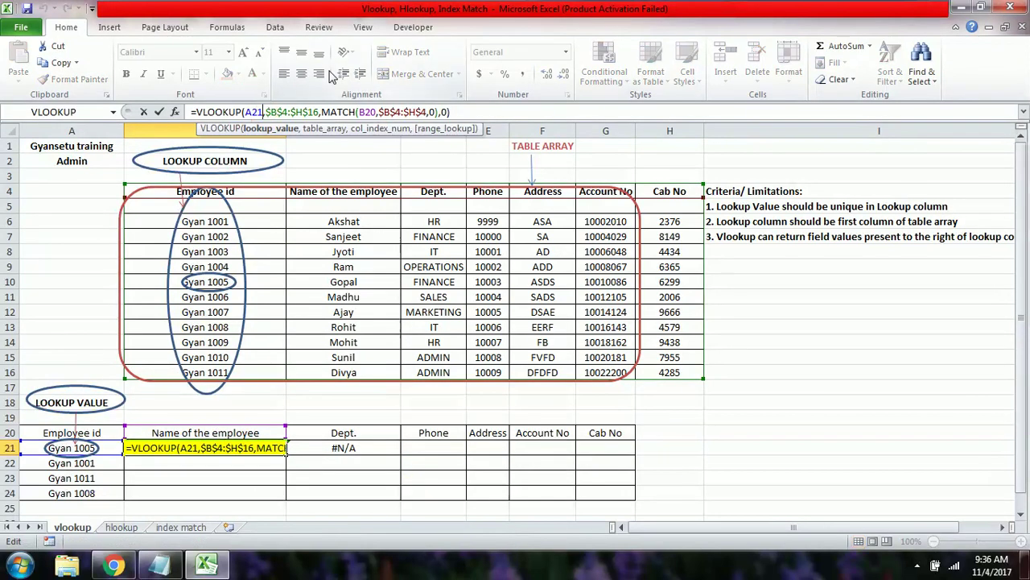
key(F4)
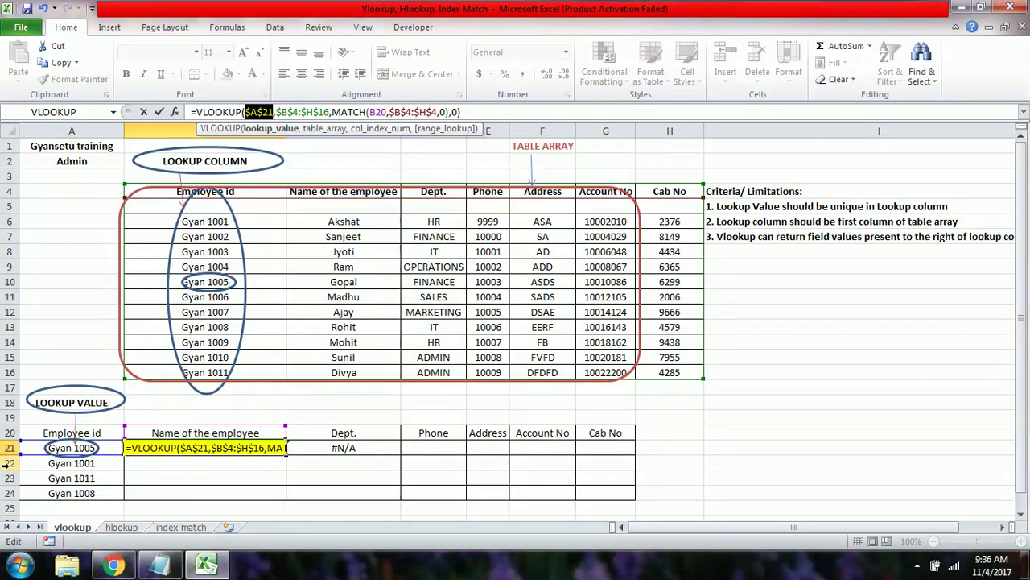
click(264, 113)
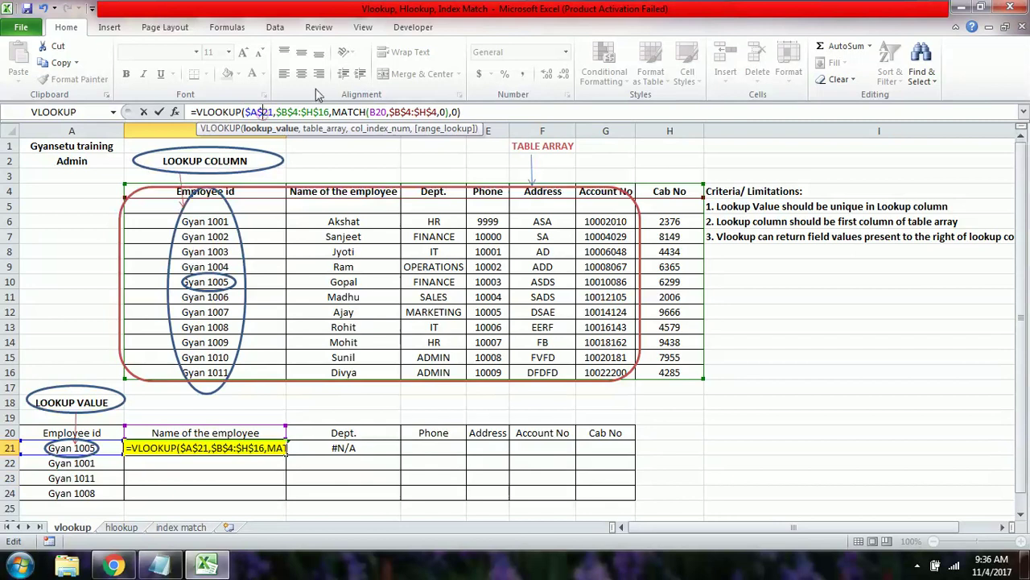
key(BackSpace)
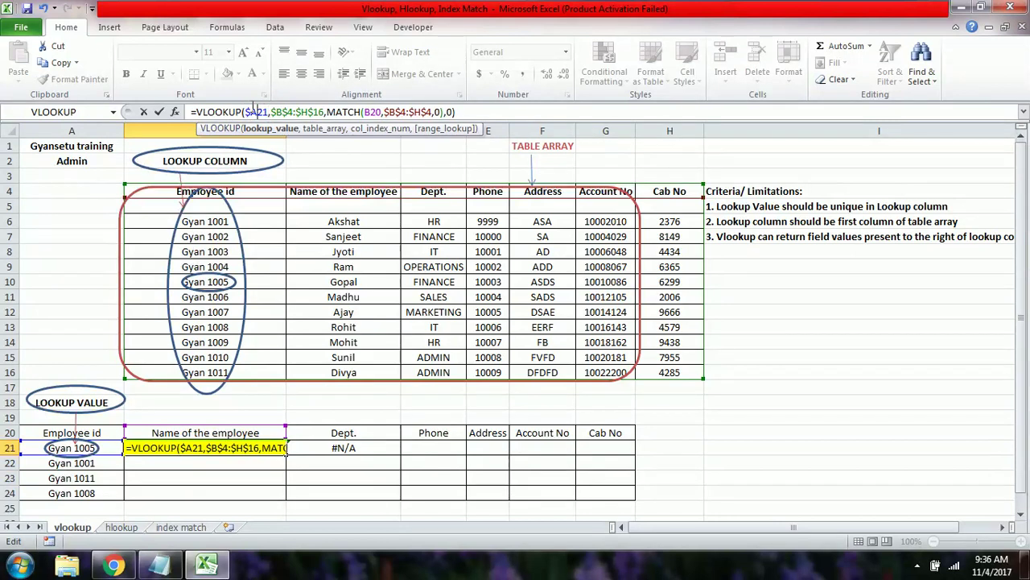
key(Return)
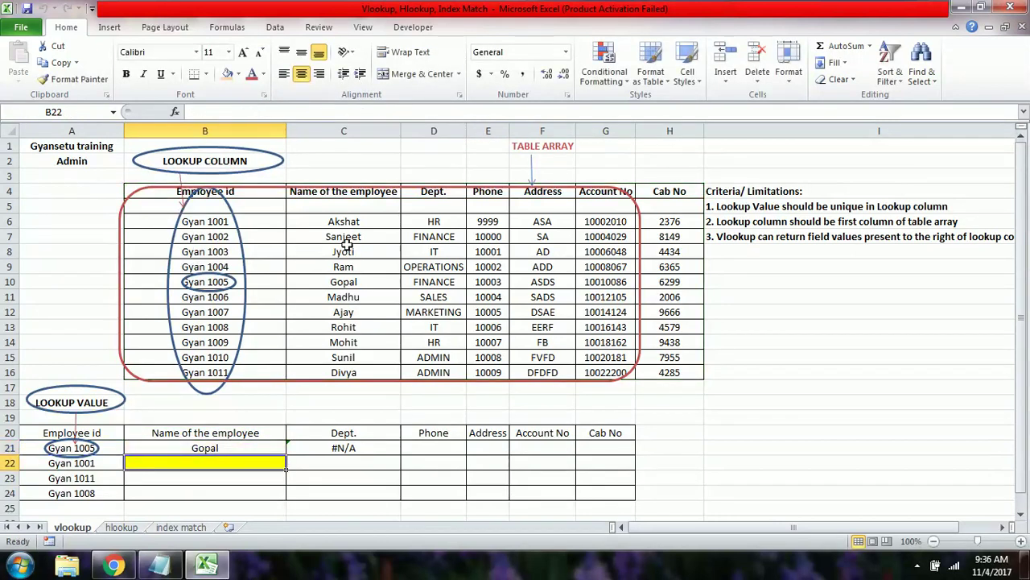
Compare the formulas in B21 and C21, and copy B21's formula down to B22
click(255, 448)
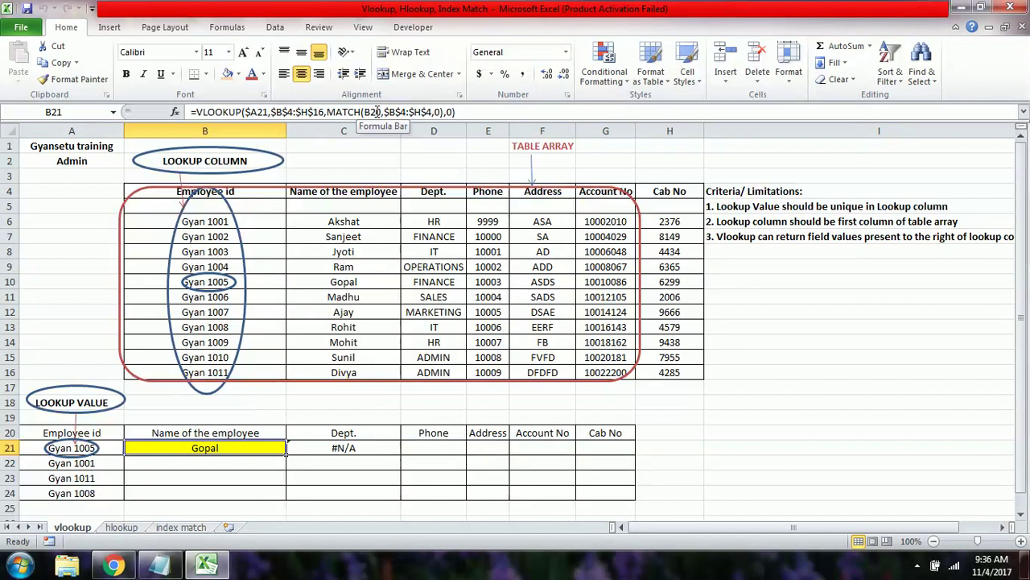
click(314, 448)
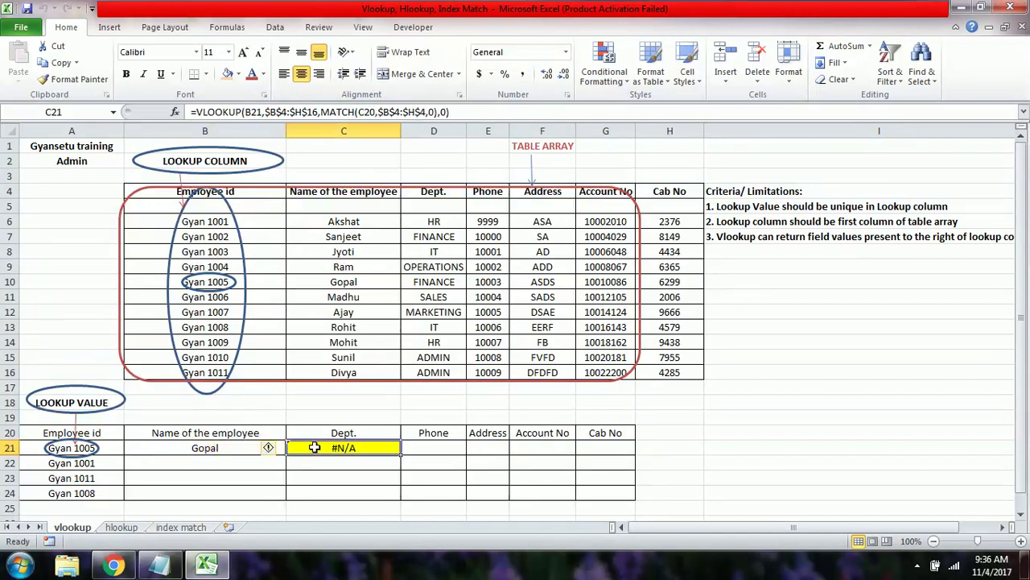
click(256, 448)
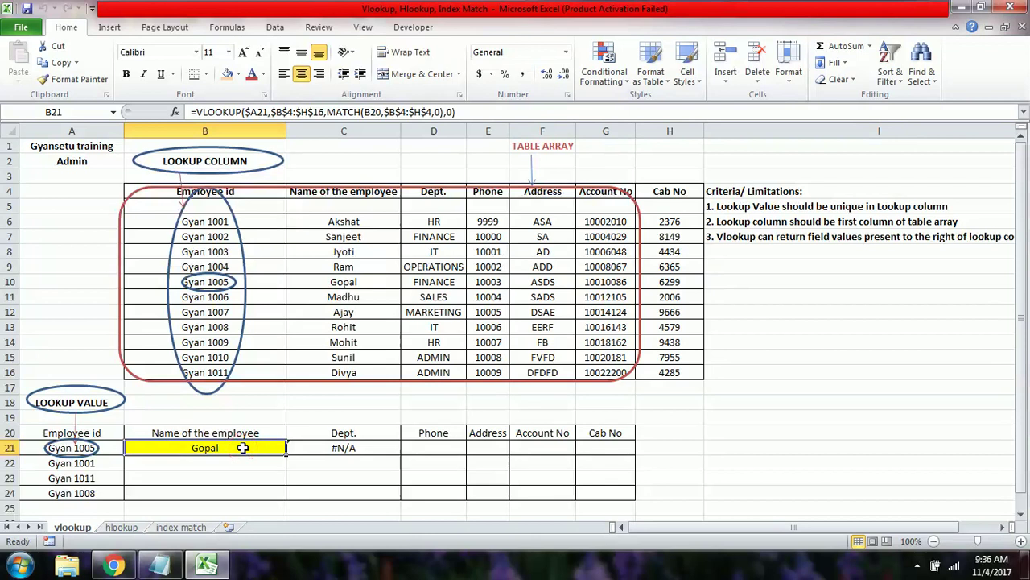
click(324, 450)
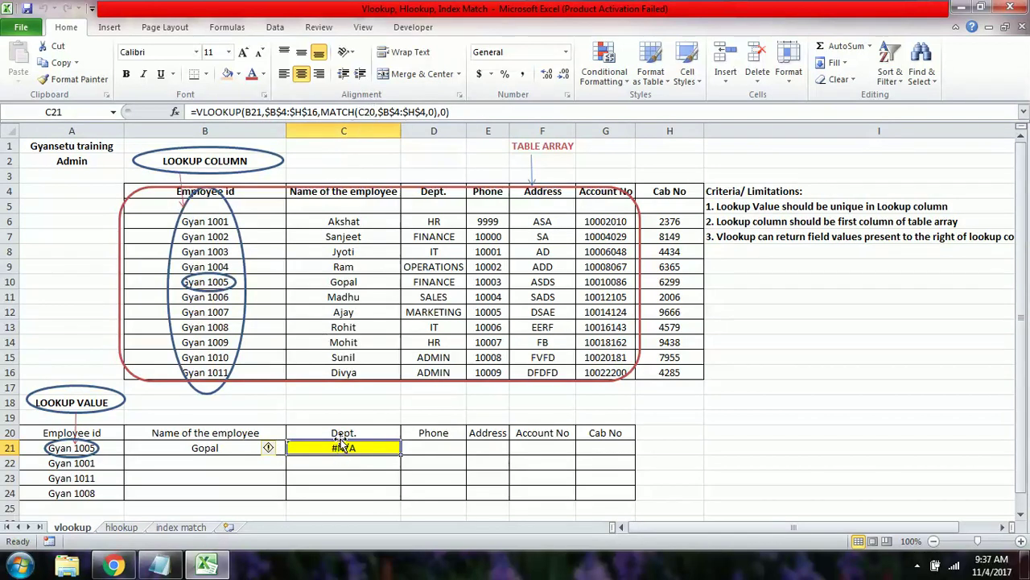
click(229, 449)
key(ctrl+c)
key(Down)
key(ctrl+v)
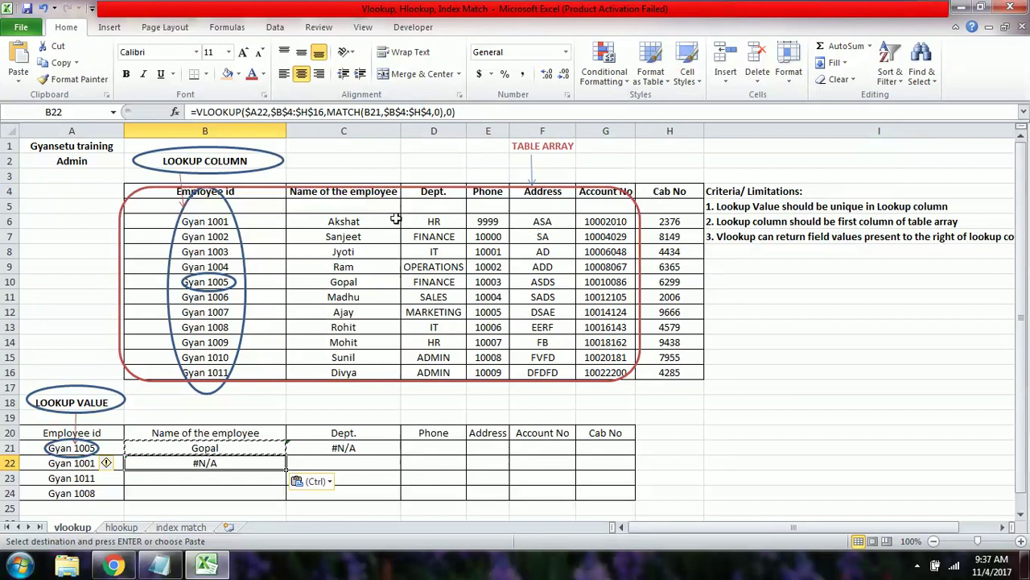
Change the MATCH lookup value in B21's formula to B$20, locking only the row
click(238, 449)
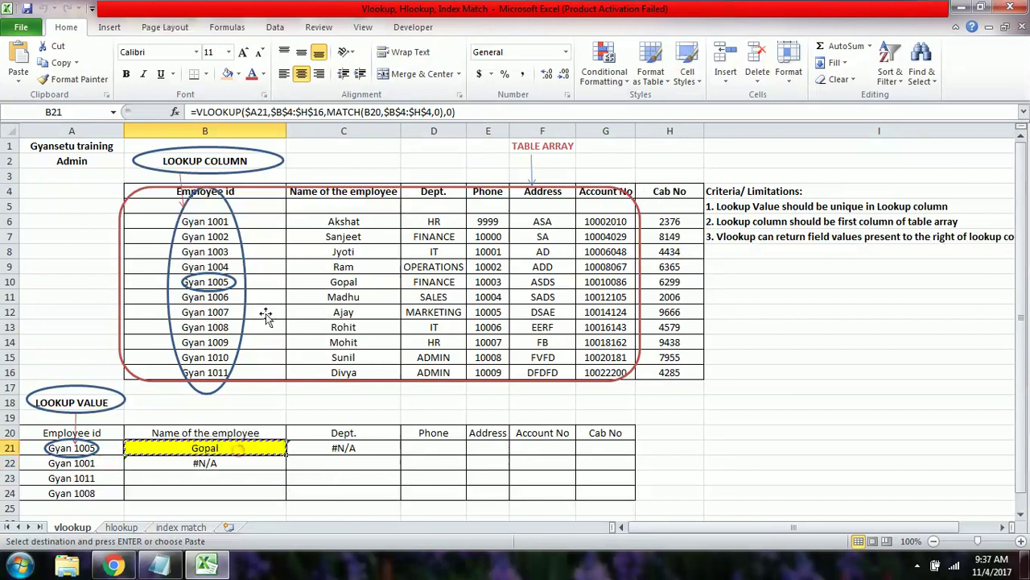
click(383, 112)
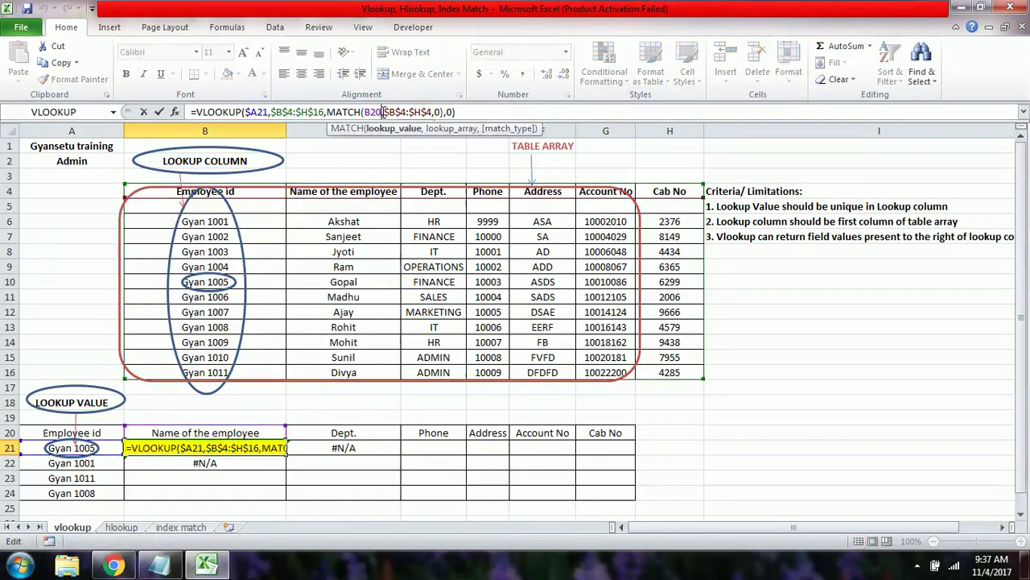
key(F4)
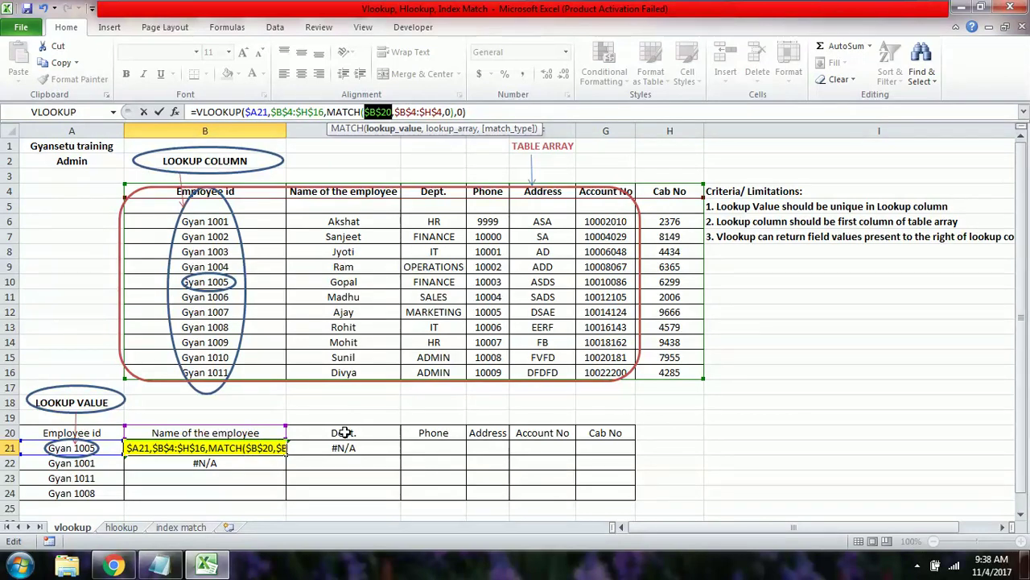
click(378, 112)
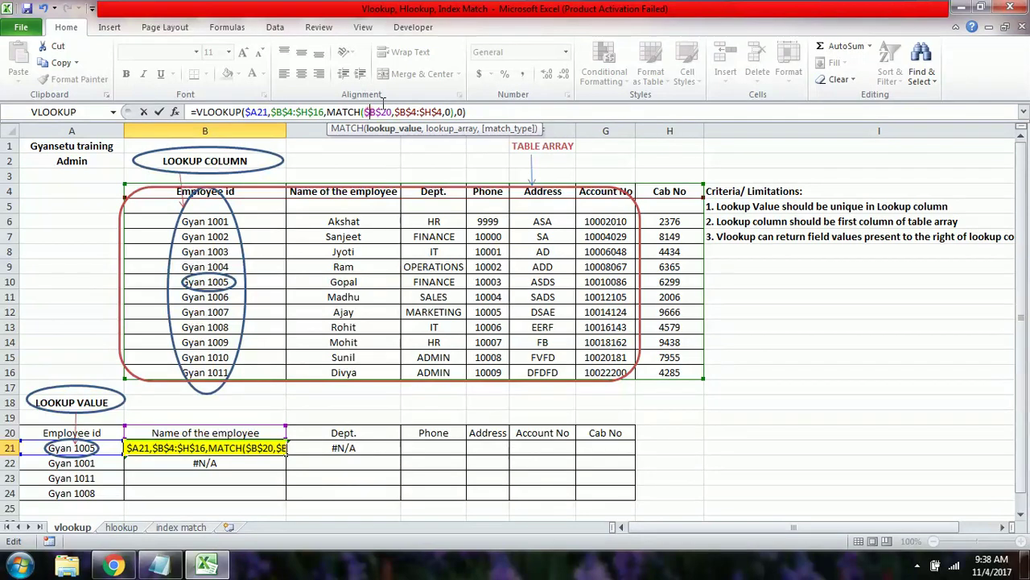
key(F4)
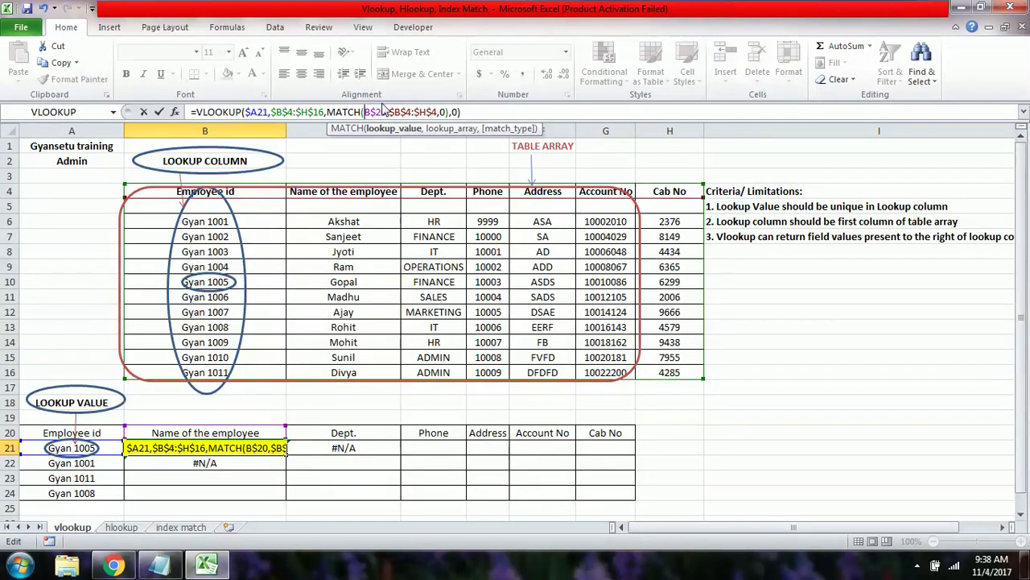
key(Return)
key(Up)
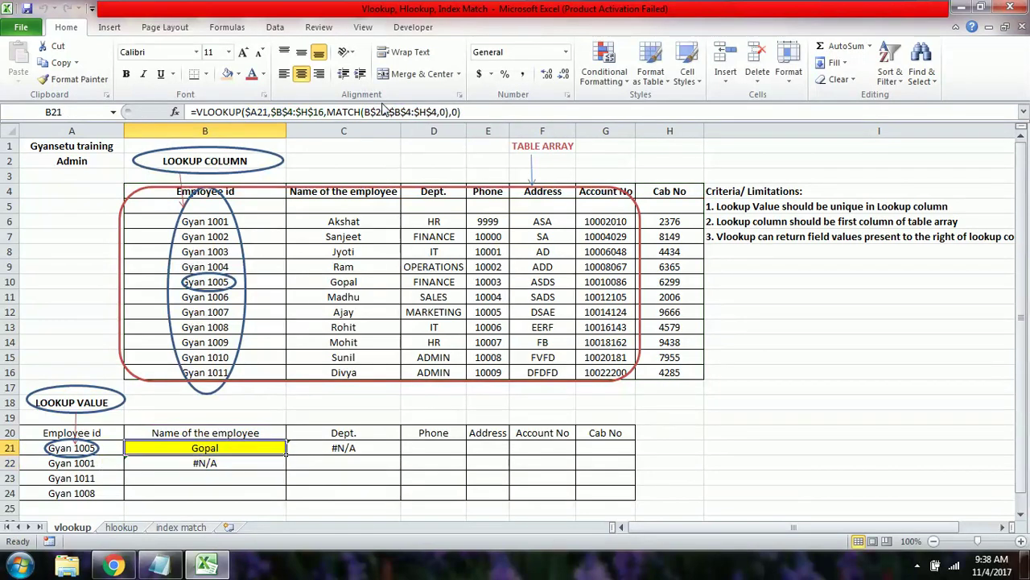
Copy the VLOOKUP-MATCH formula from B21 across the whole results range B21:G24
key(ctrl+c)
key(shift+Down)
key(shift+Down)
key(shift+Down)
key(shift+Right)
key(shift+Right)
key(shift+Right)
key(shift+Right)
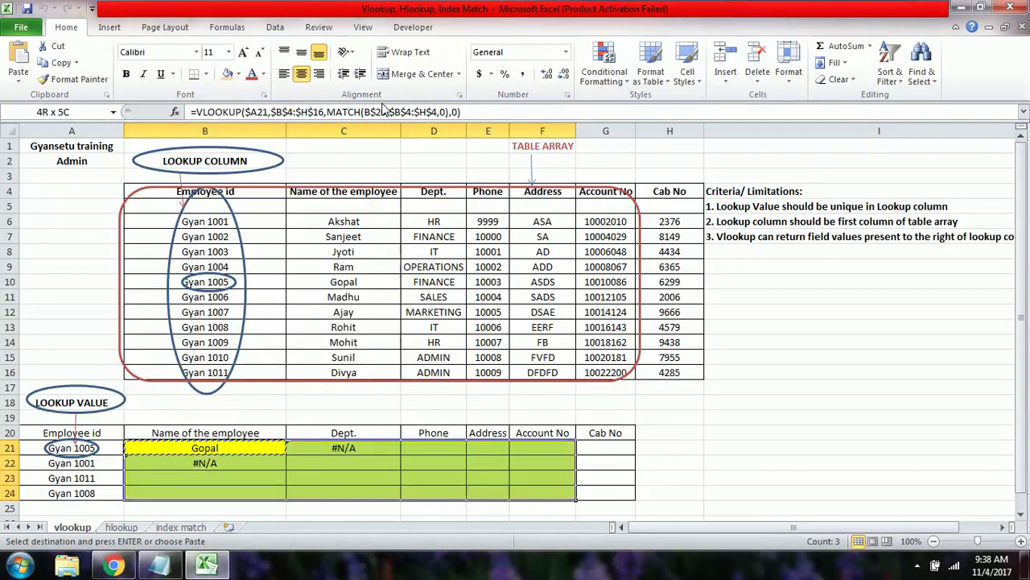
key(shift+Right)
key(ctrl+v)
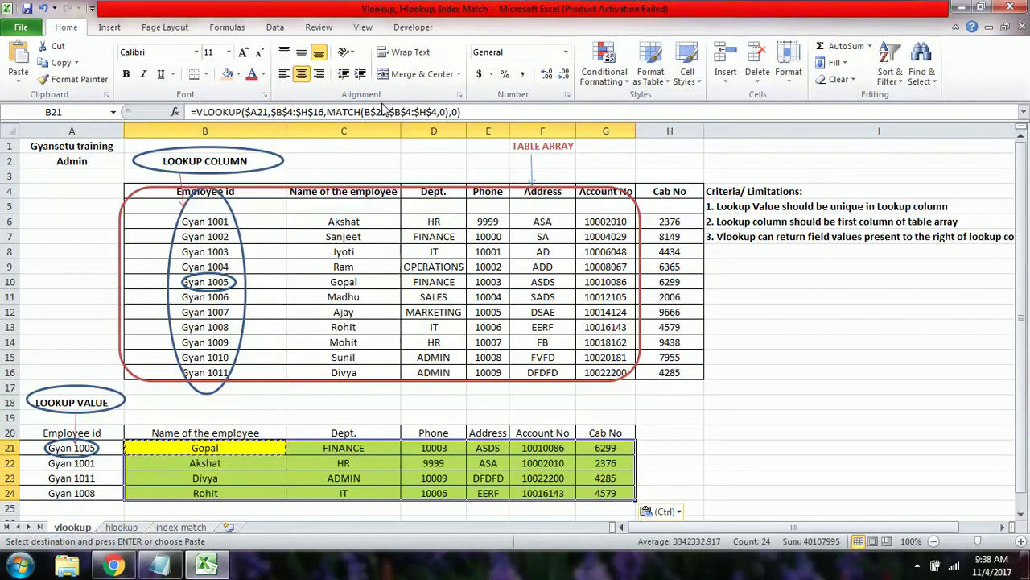
key(Escape)
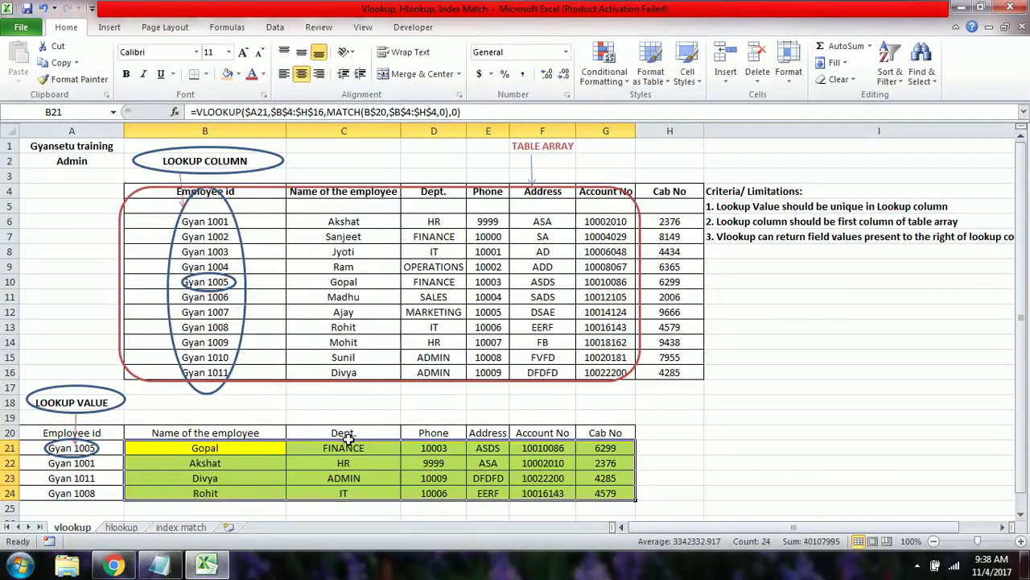
Inspect the formulas in B21 and B22, and go to the sheet's last used cell
click(270, 450)
click(264, 465)
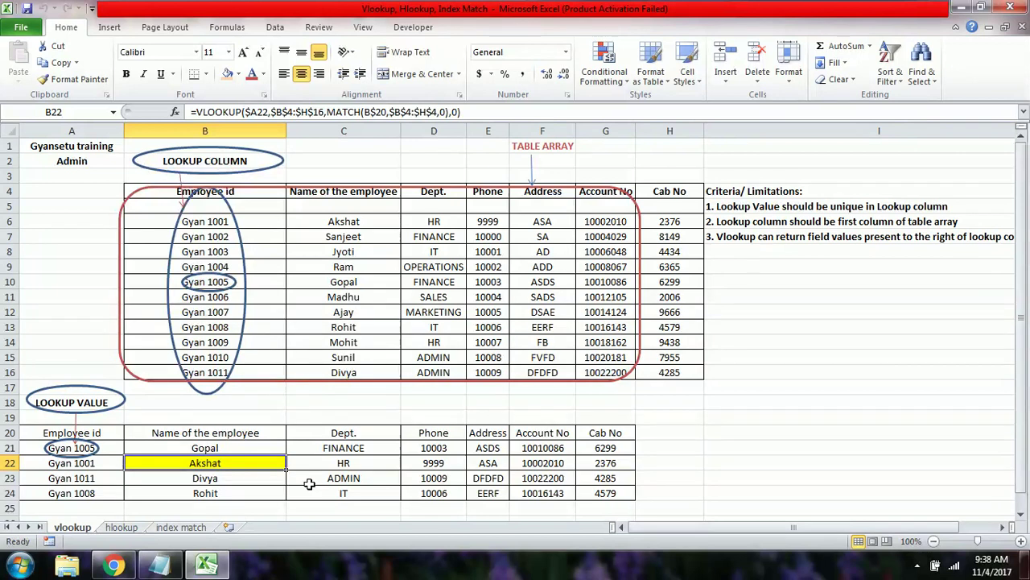
key(ctrl+End)
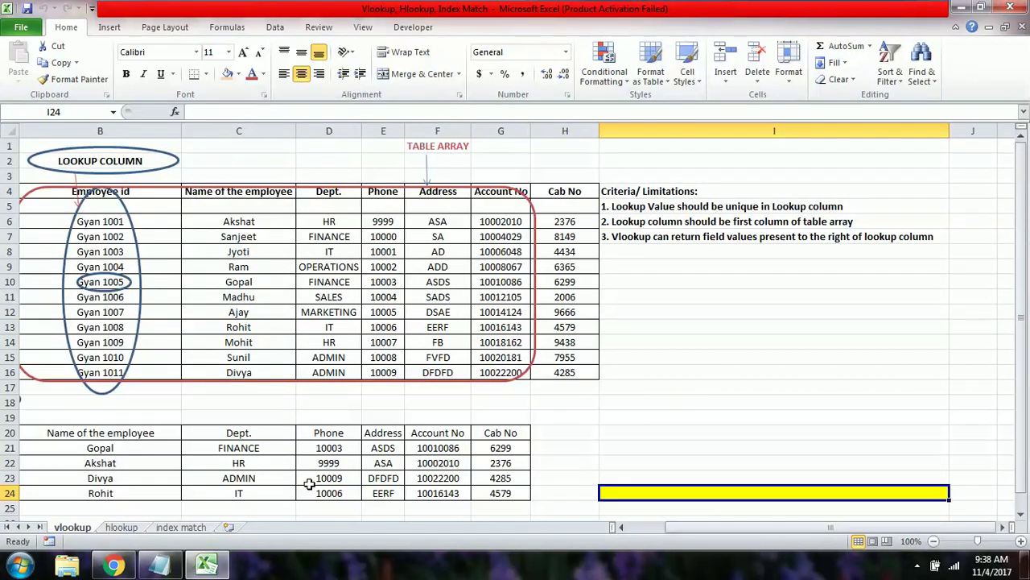